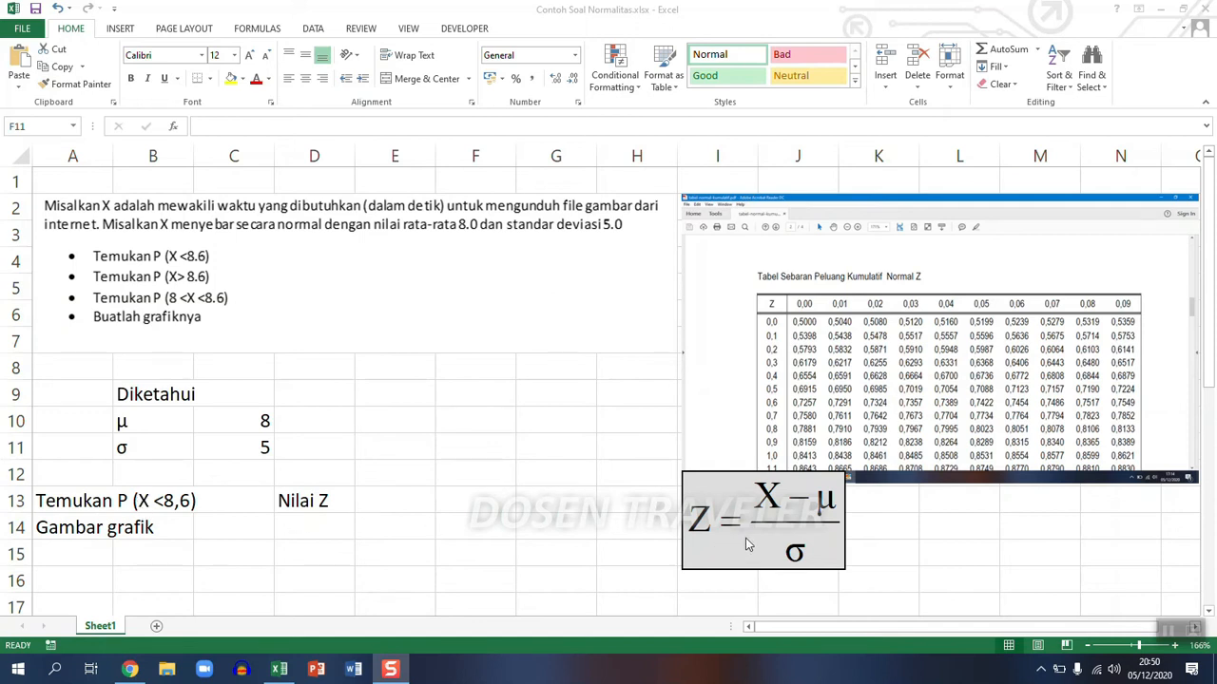
- Calculate the Z value for X = 8,6 in E13 with the formula =(8,6-C10)/C11
click(394, 505)
text(=)
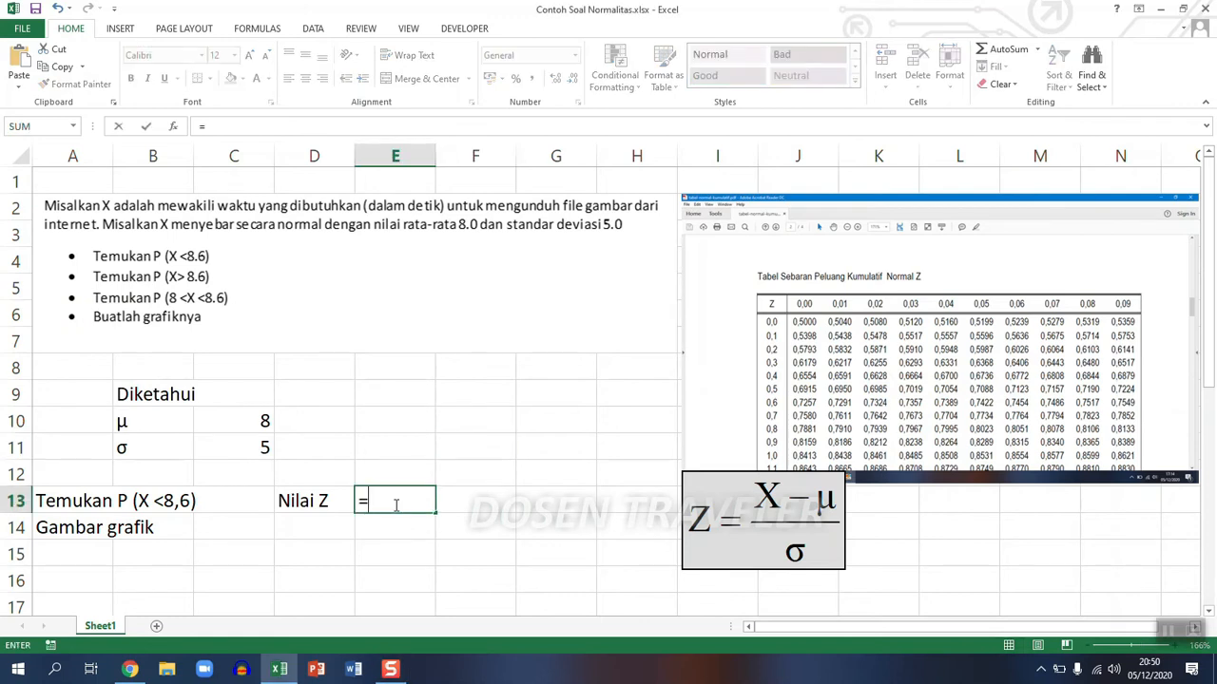
text(()
text(8,6-)
click(243, 421)
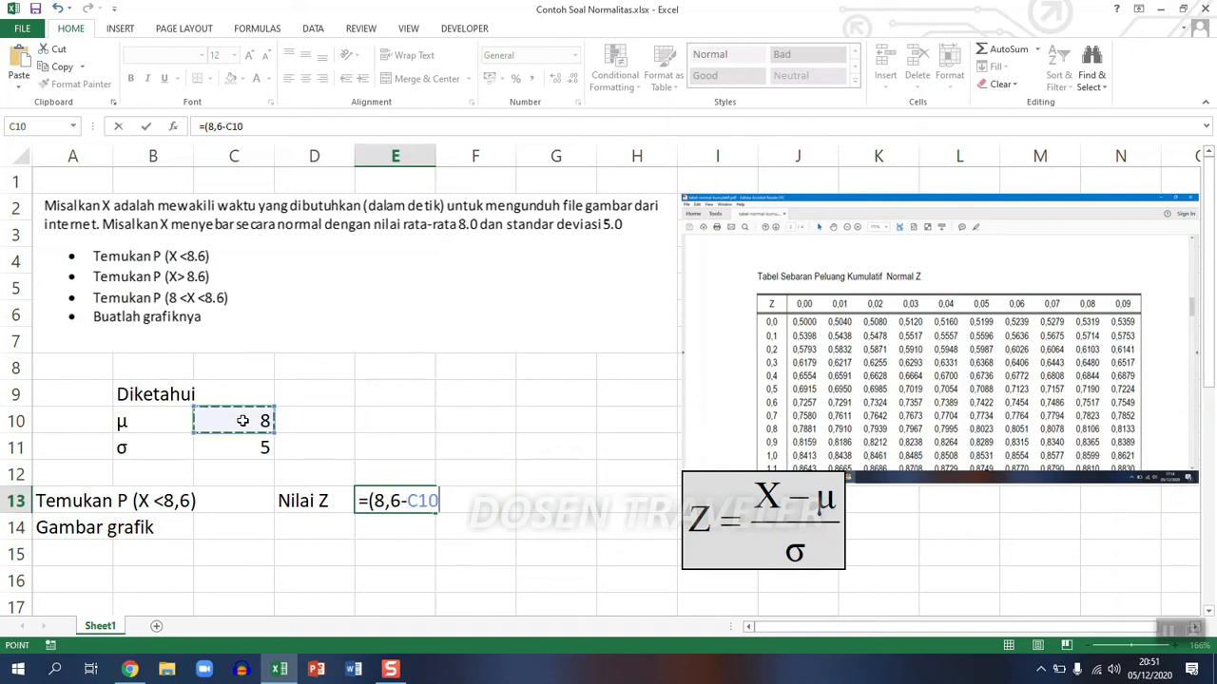
text())
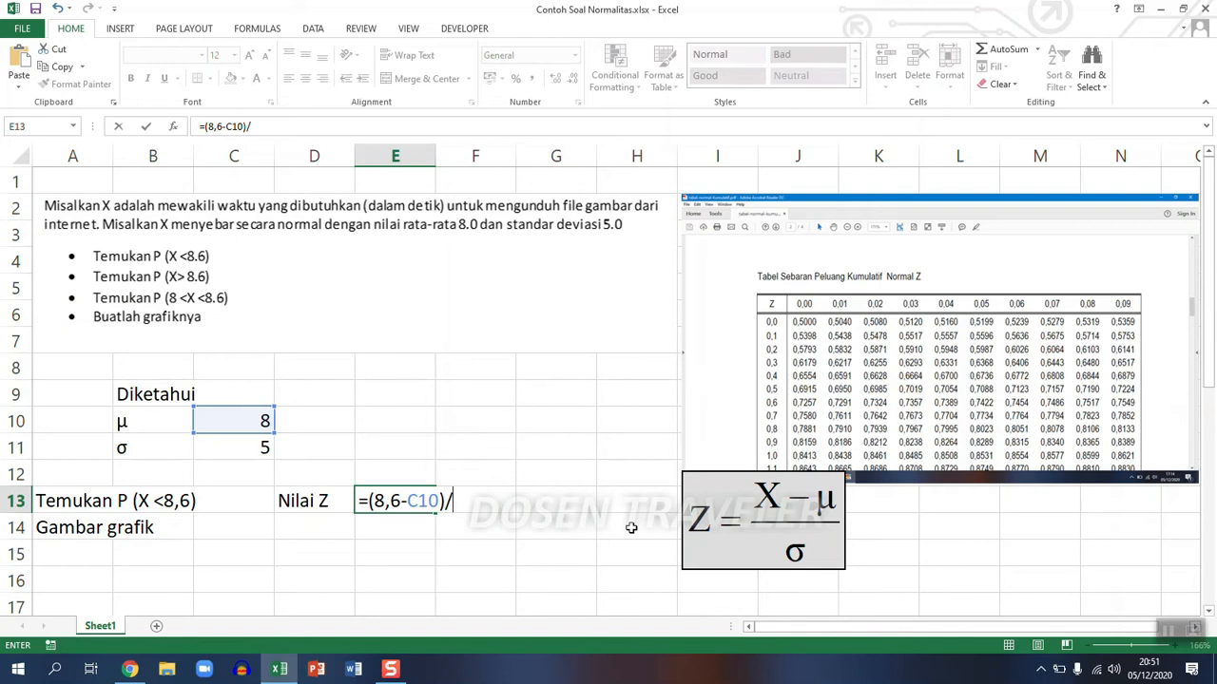
text(/)
click(246, 452)
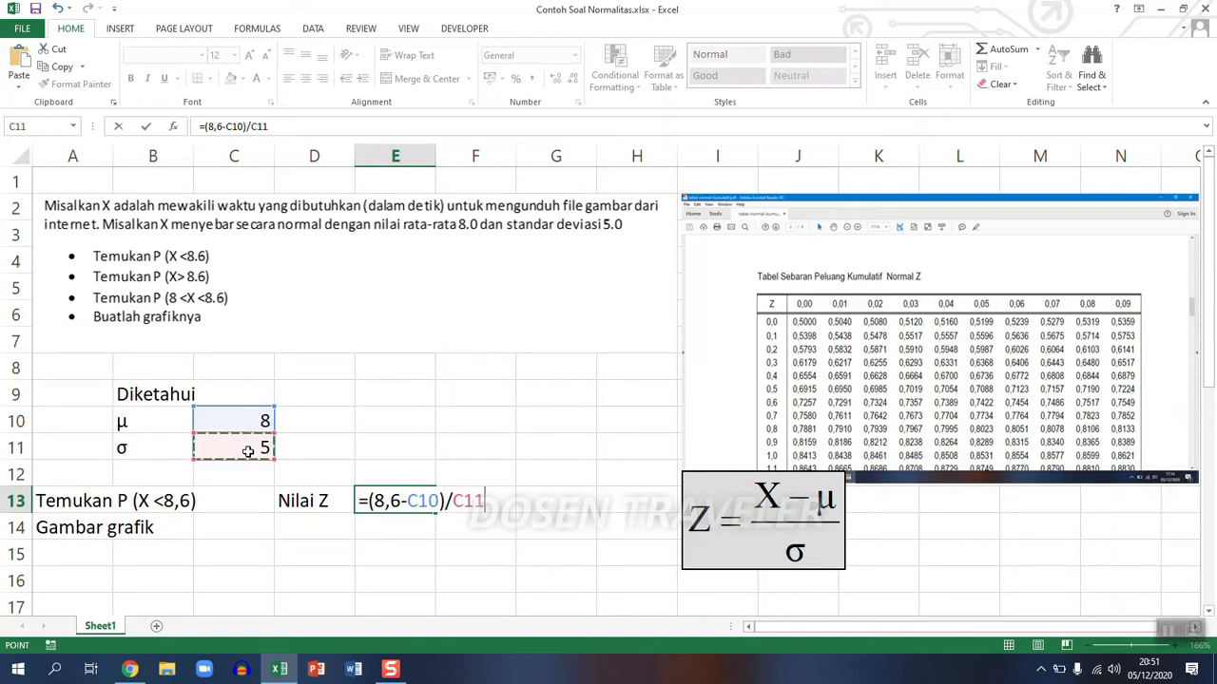
key(Return)
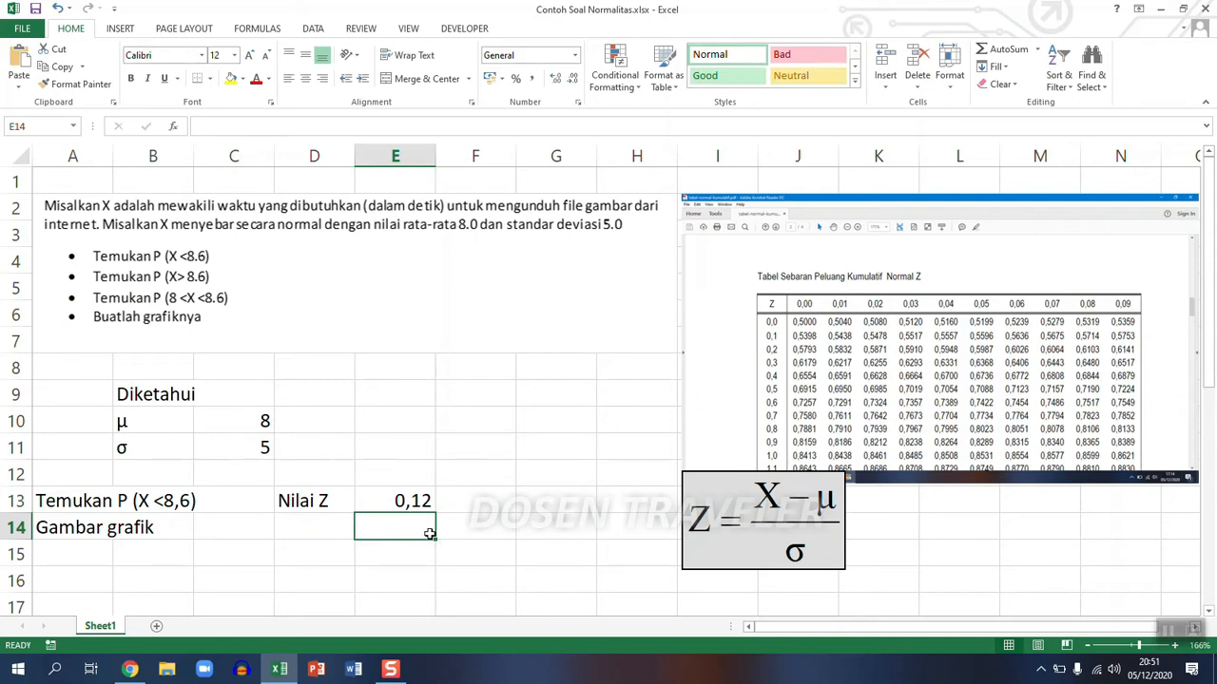
click(409, 504)
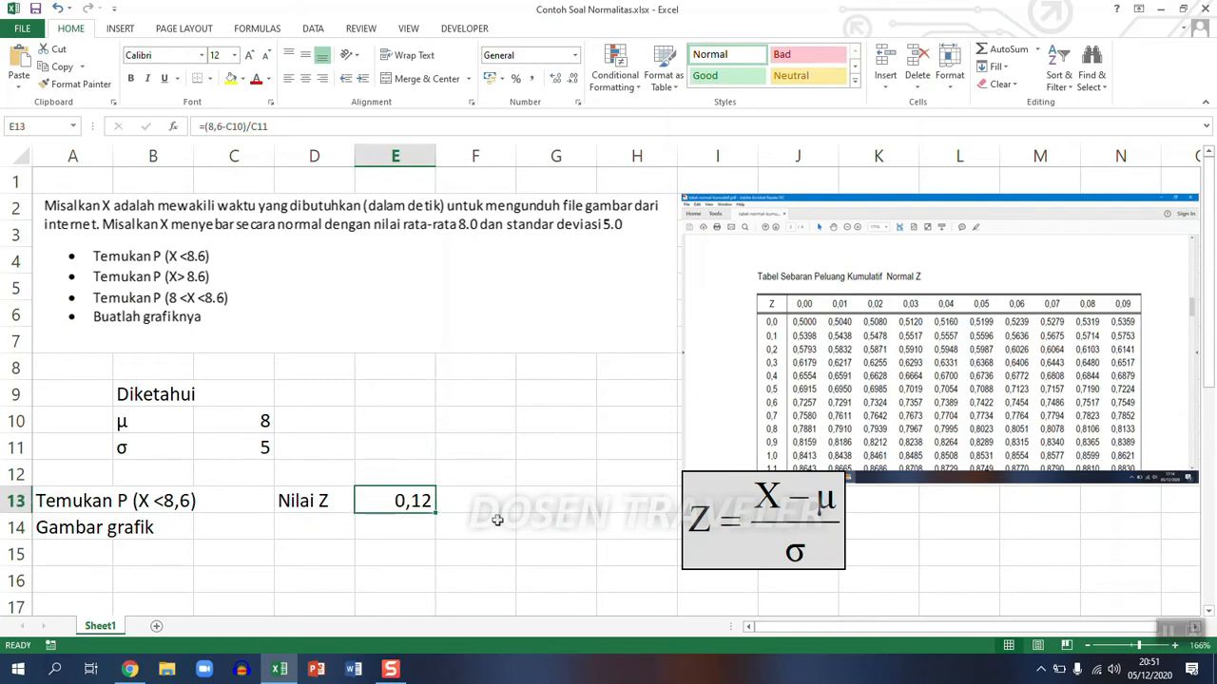
click(602, 523)
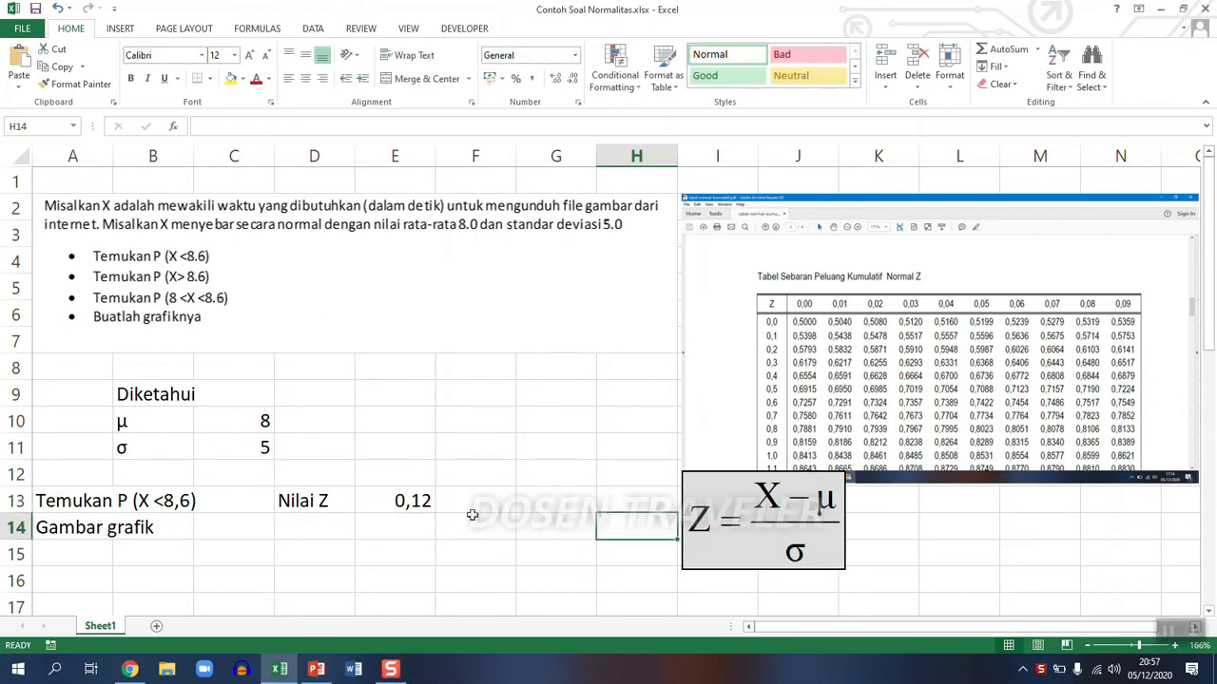
click(402, 501)
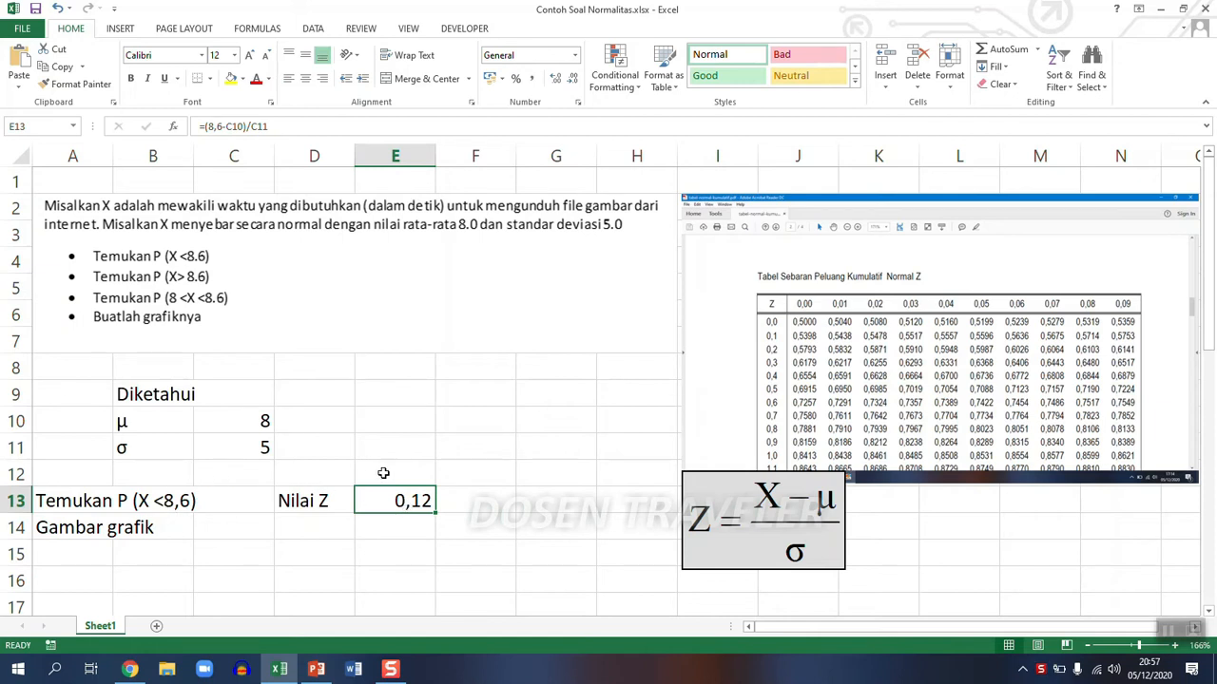
click(599, 467)
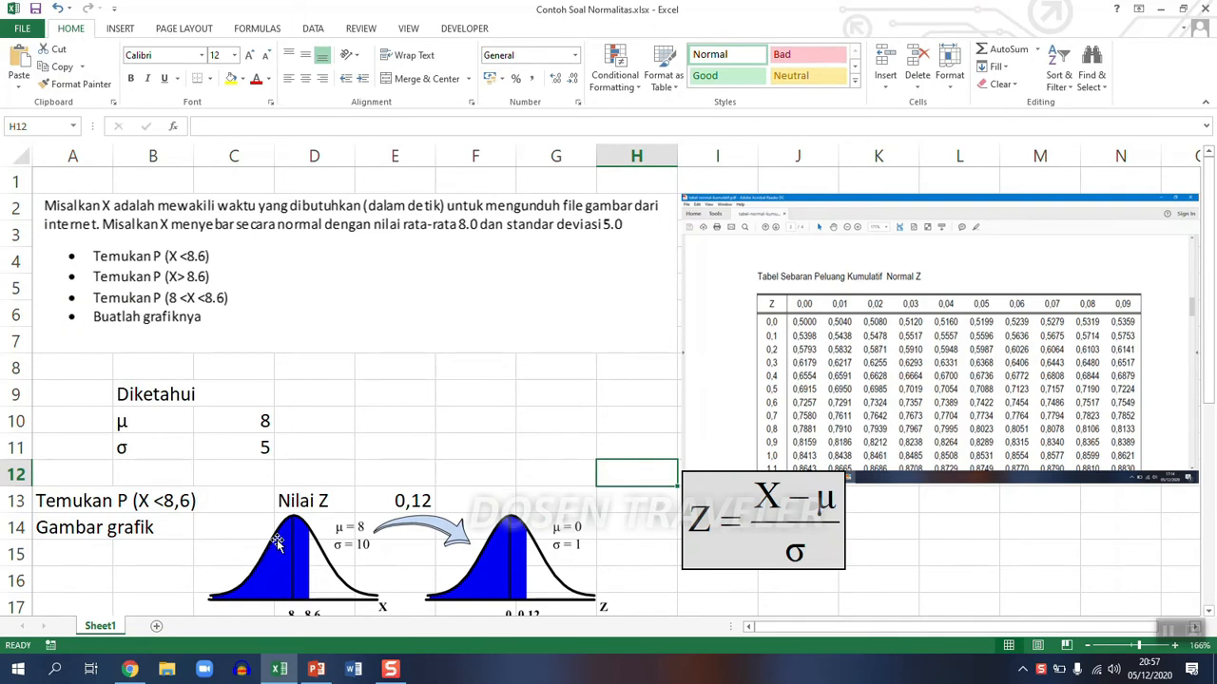
- Enter the cumulative probability 0,5478 from the normal Z table in G13
scroll(279, 545, down, 1)
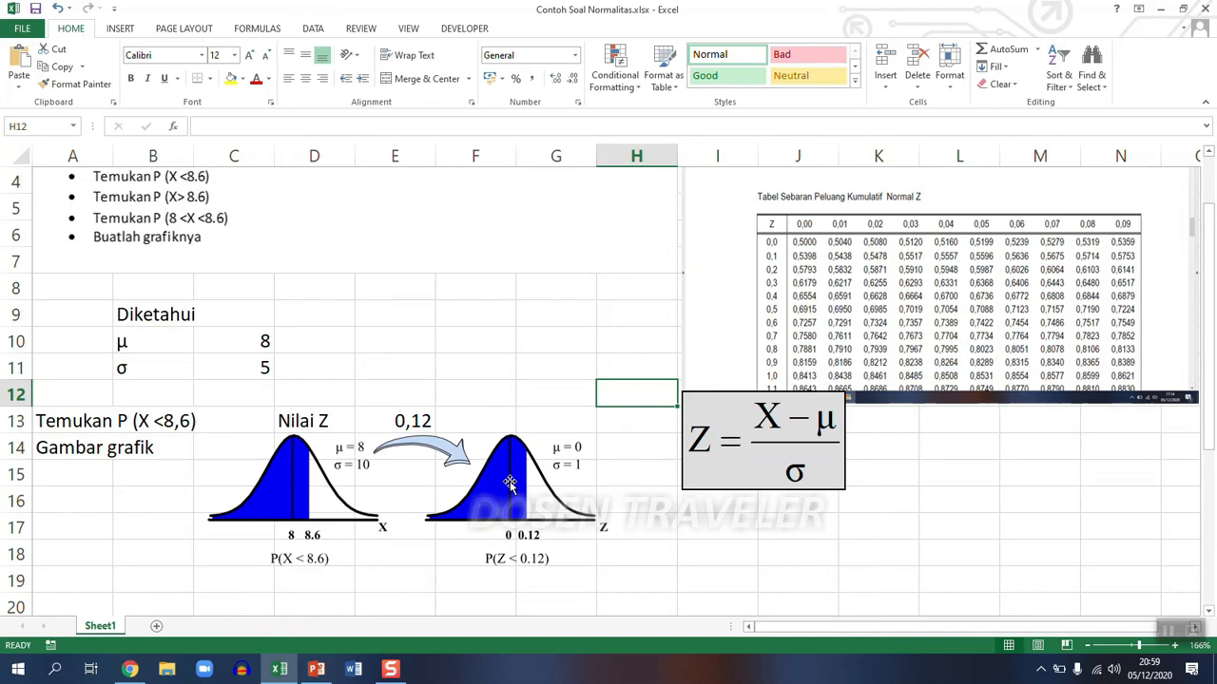
click(393, 420)
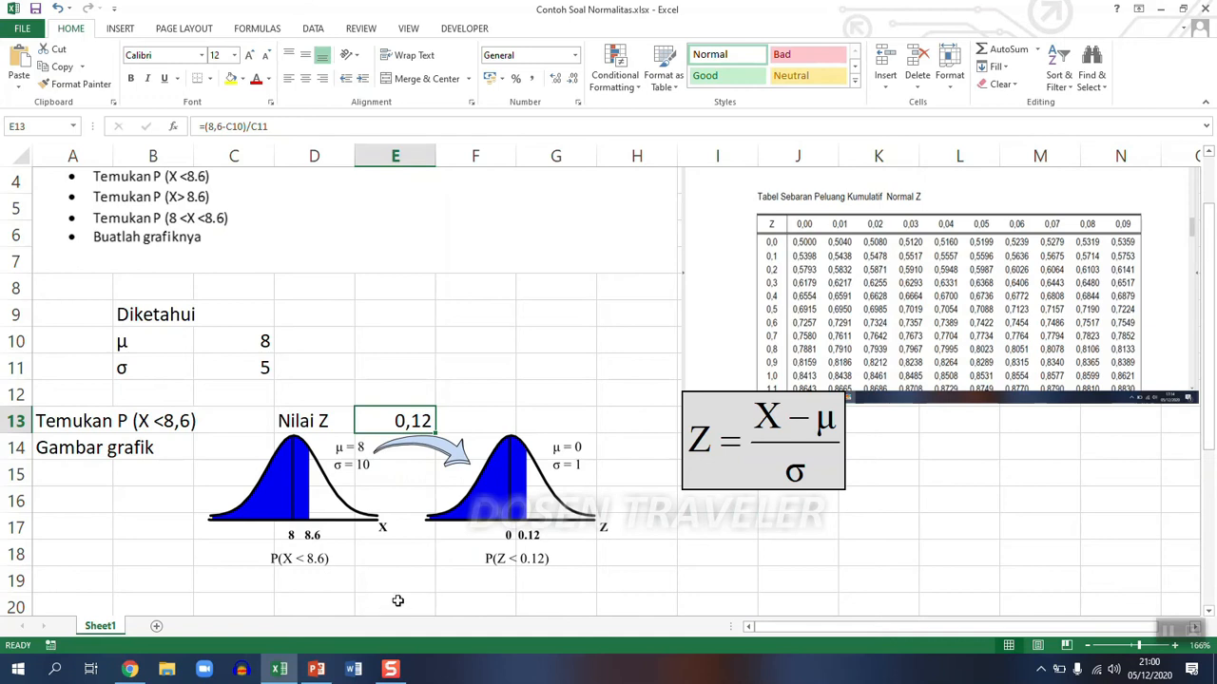
click(535, 417)
double_click(535, 418)
text(=)
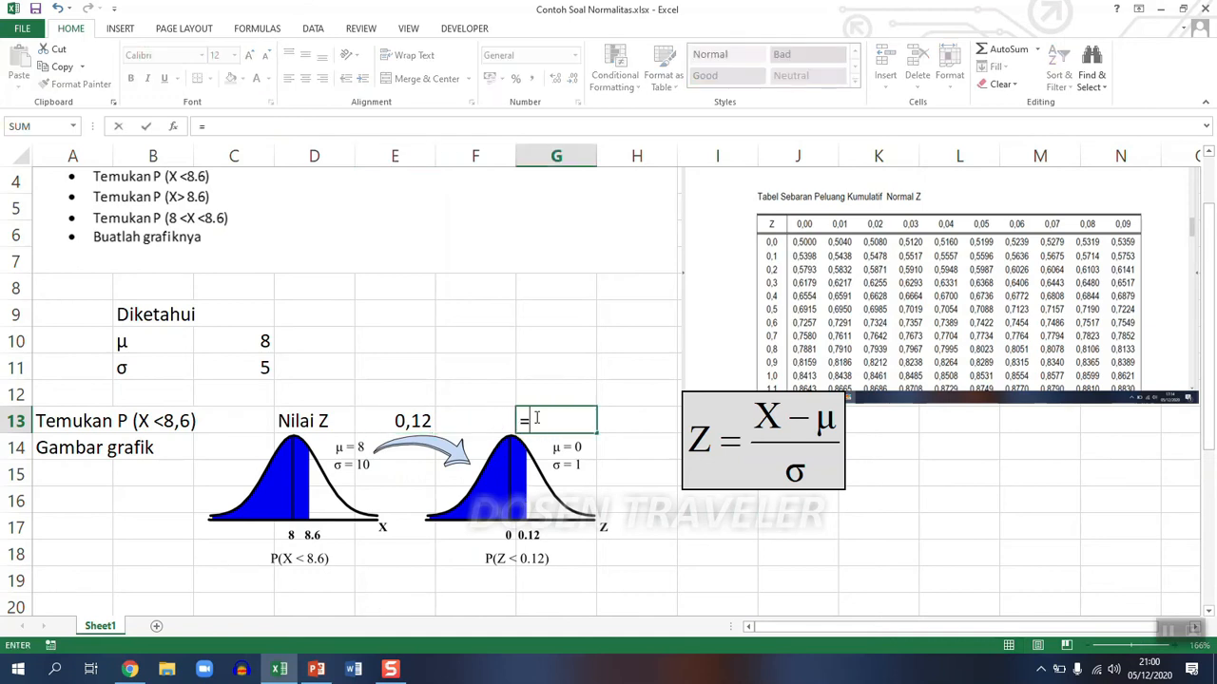
key(BackSpace)
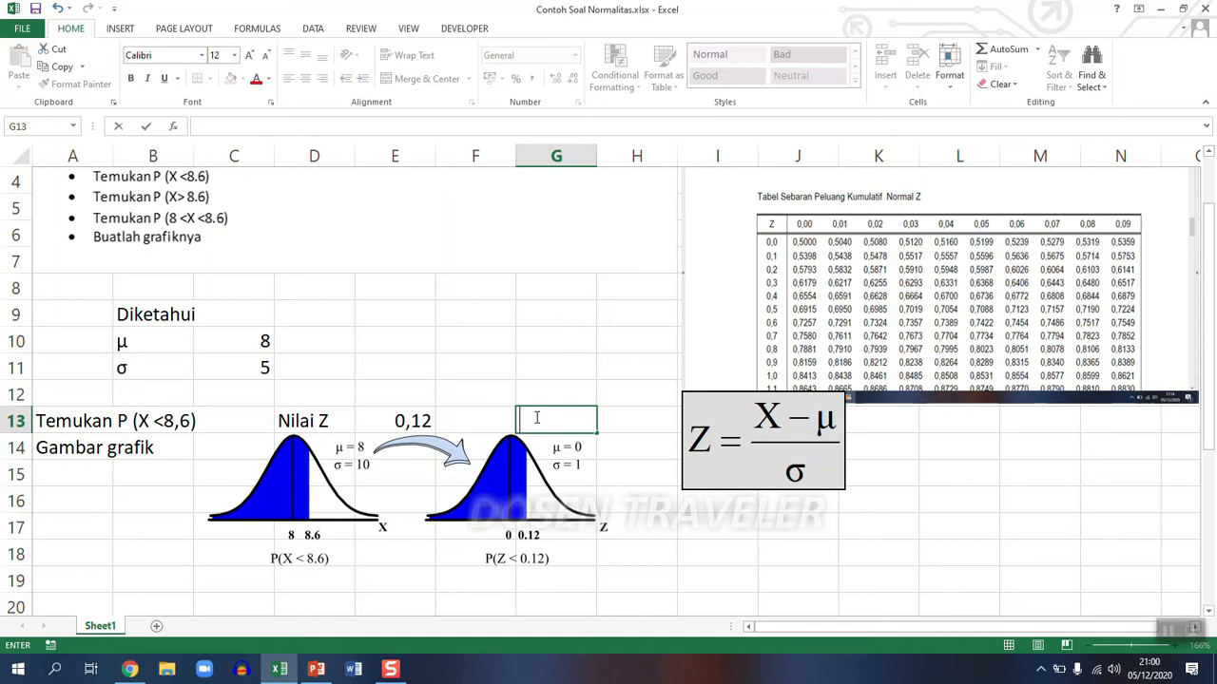
text(0,5478)
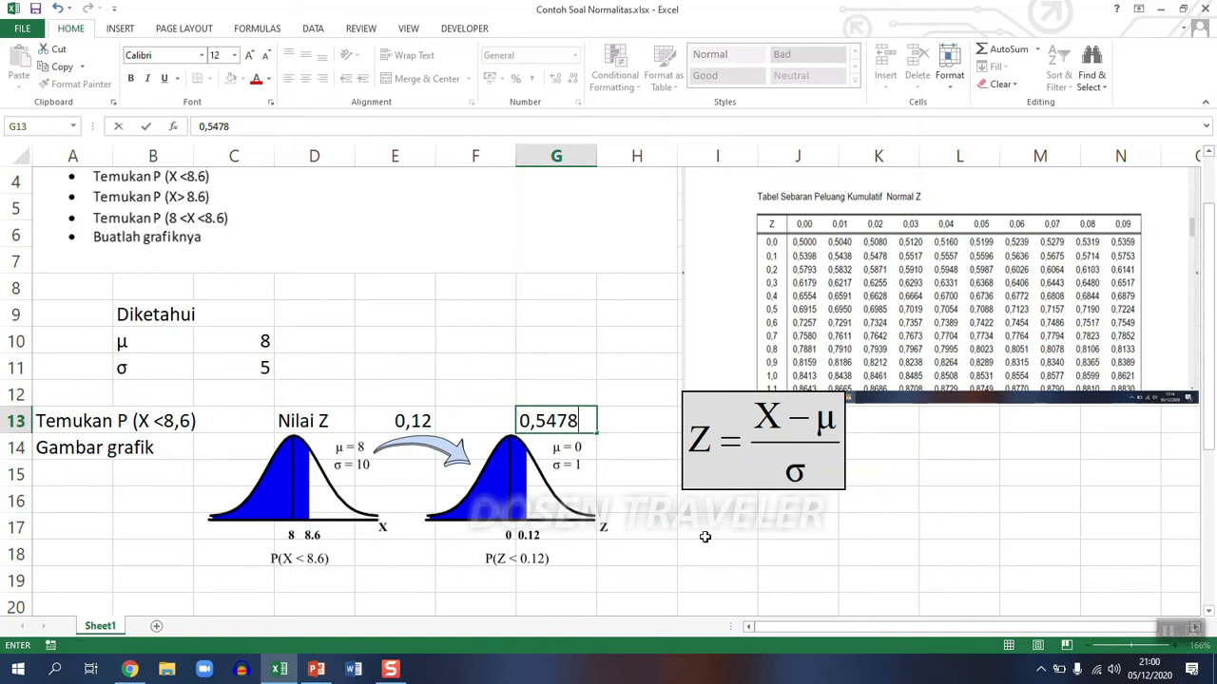
click(659, 556)
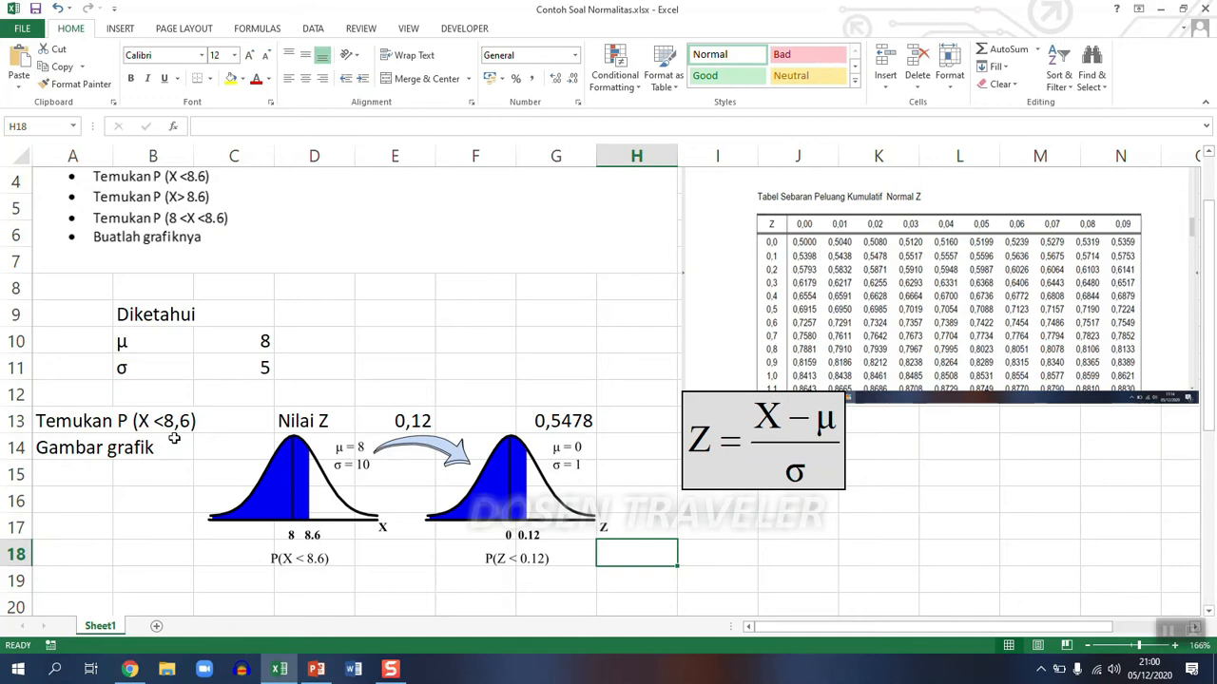
- Enter the probability as a percentage in H13 with =54,78%
click(608, 425)
text(=)
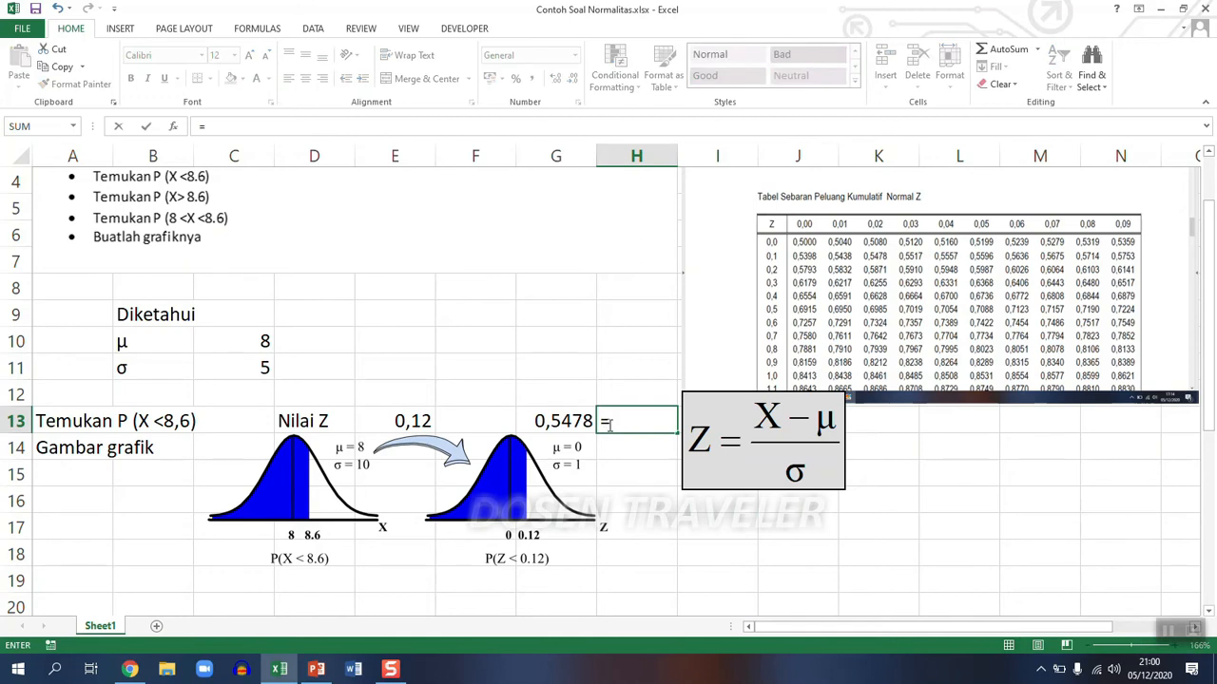
text(54,78)
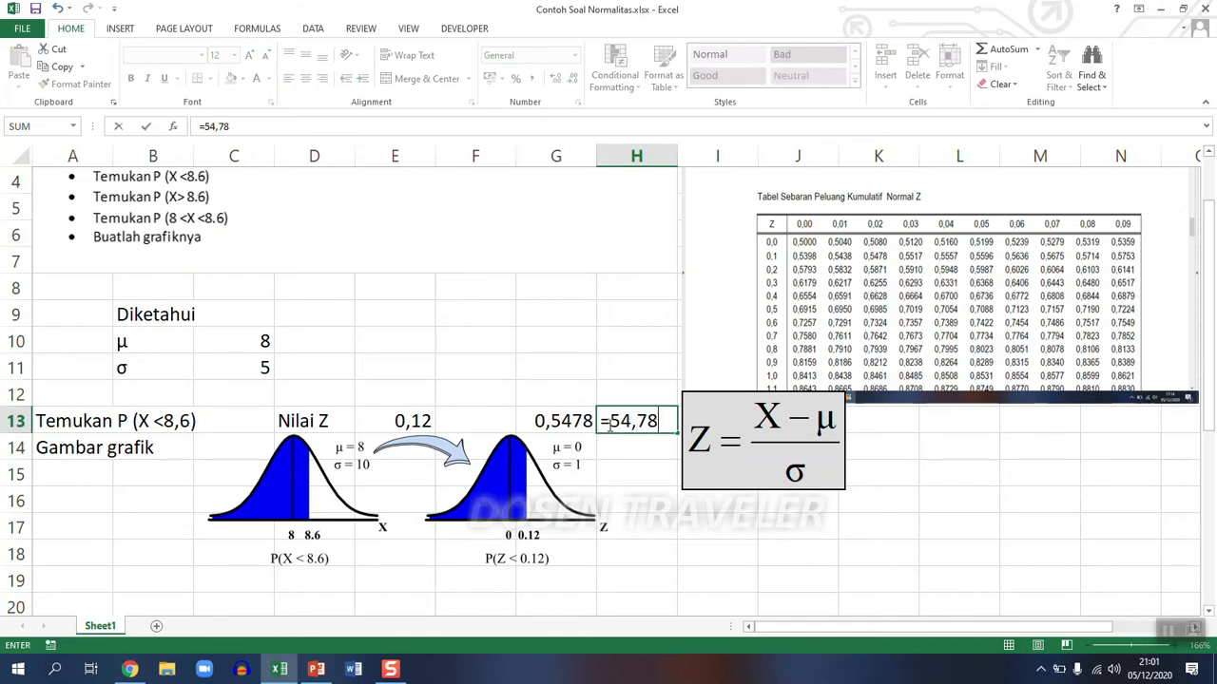
text(%)
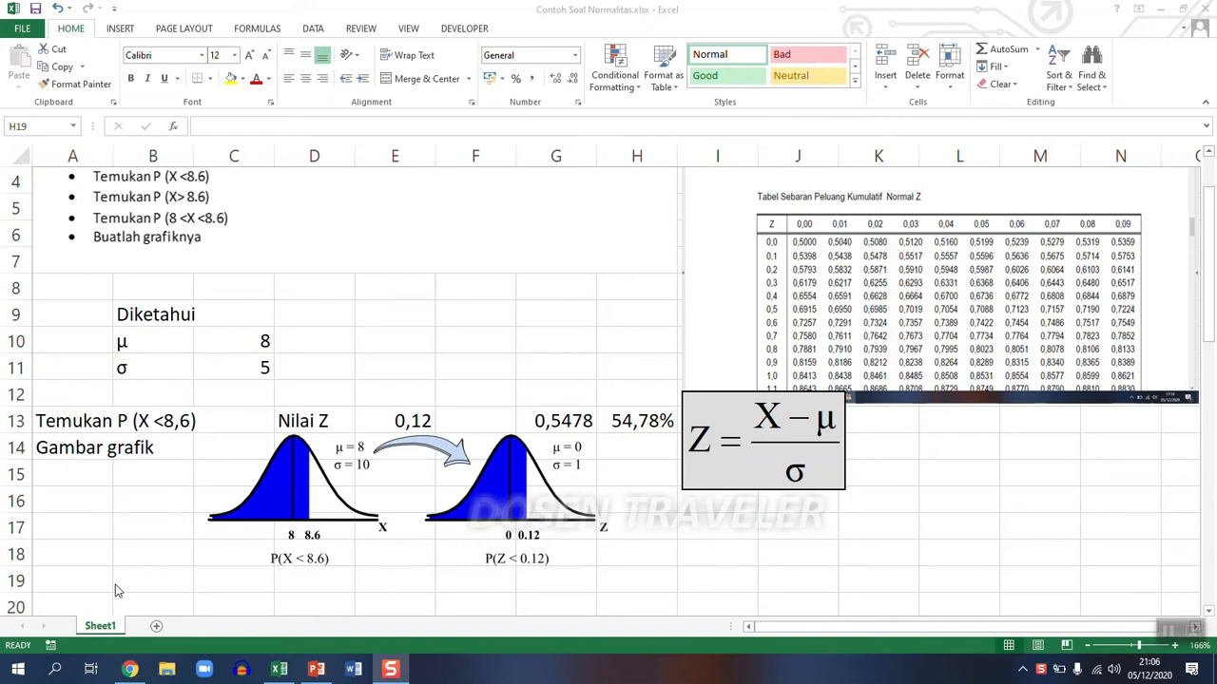
- Write the first answer "P (X<8,6) = 54,78%" in A19 below the graphs
click(80, 579)
click(79, 578)
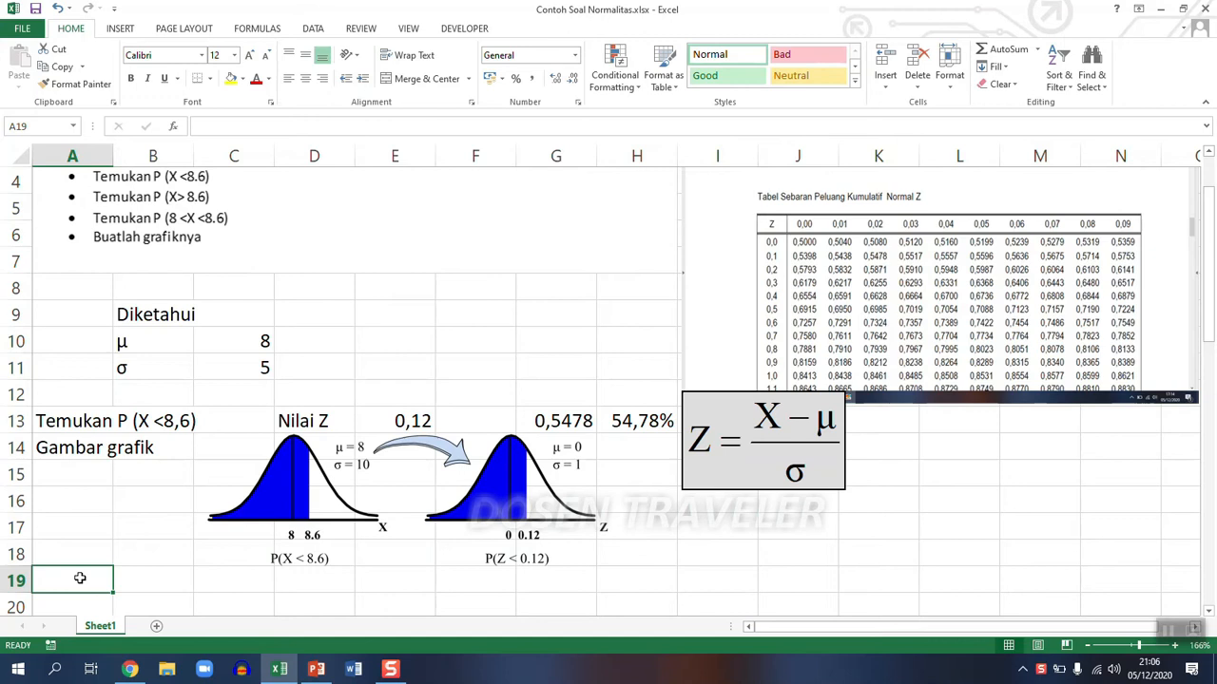
text(P)
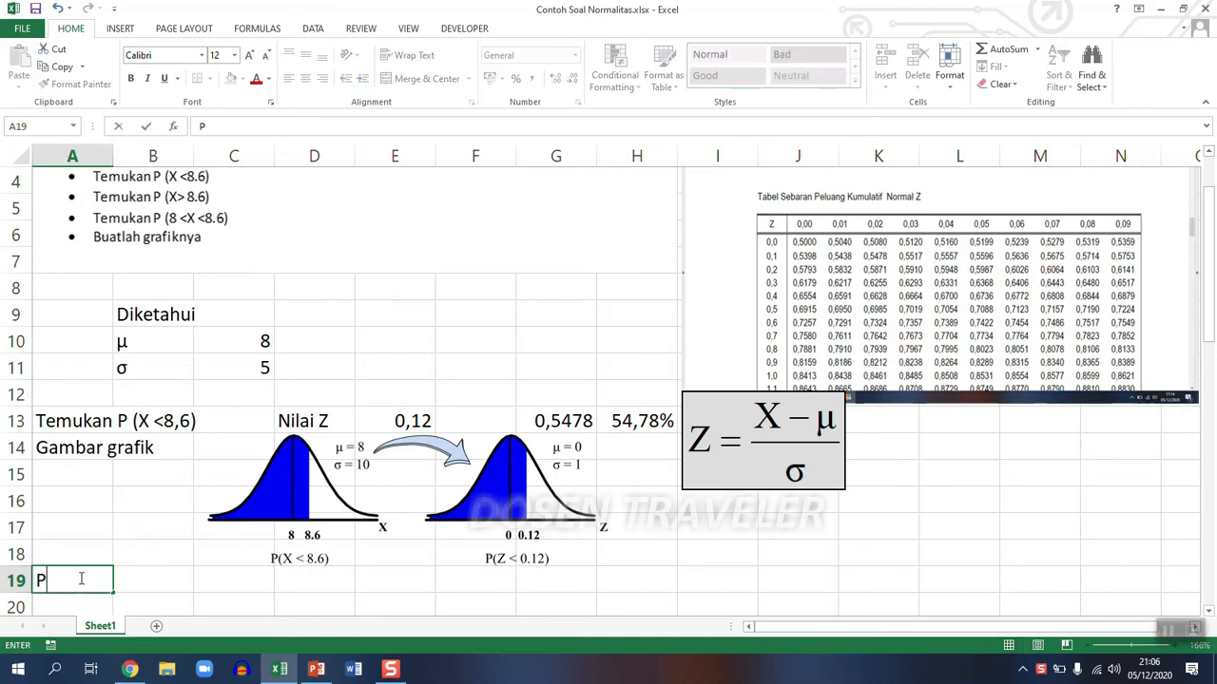
text( (X<8,6)
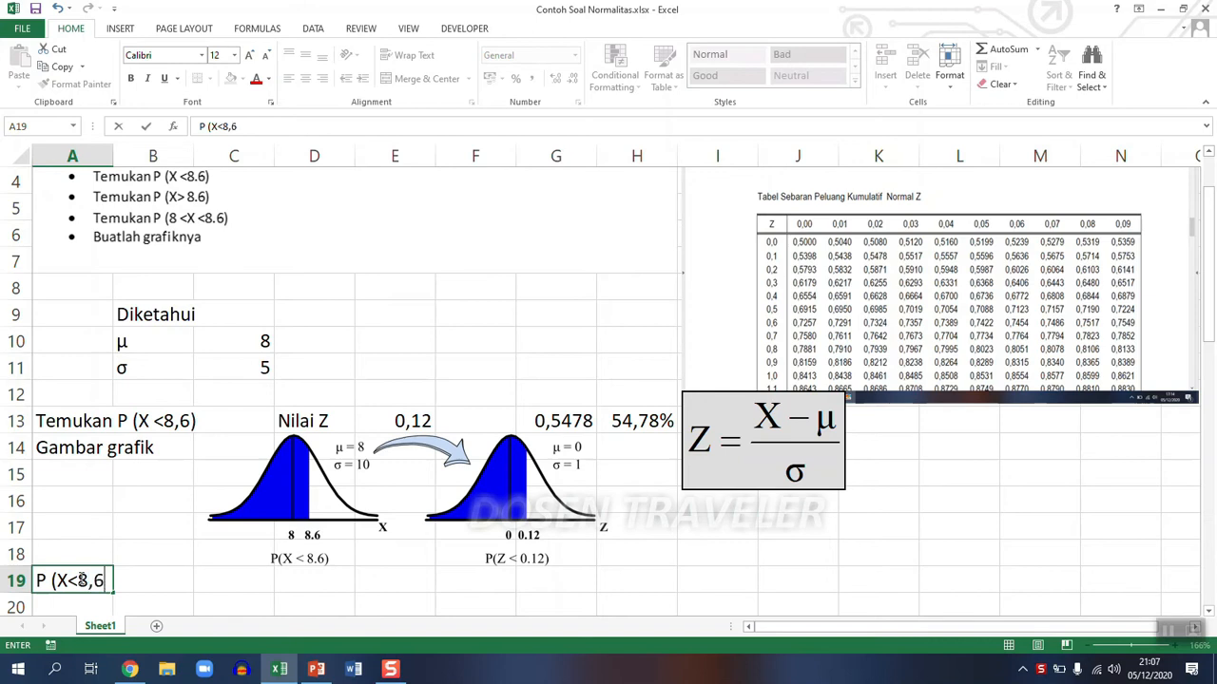
text() = 54,78%)
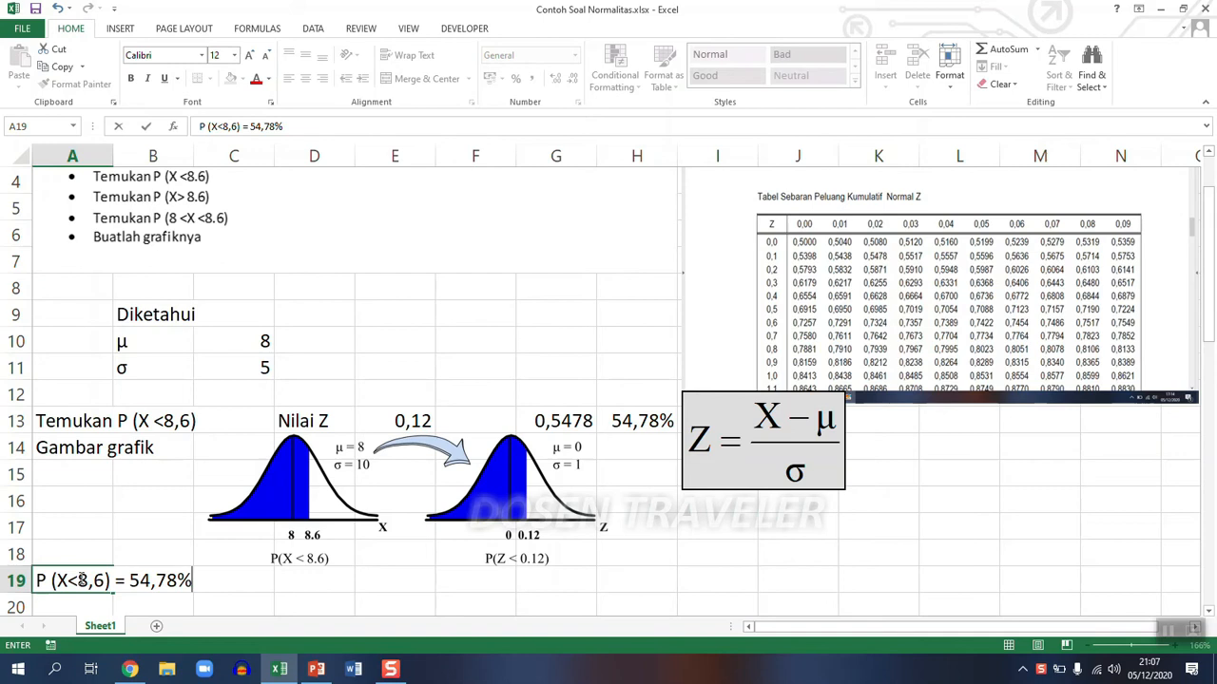
key(Return)
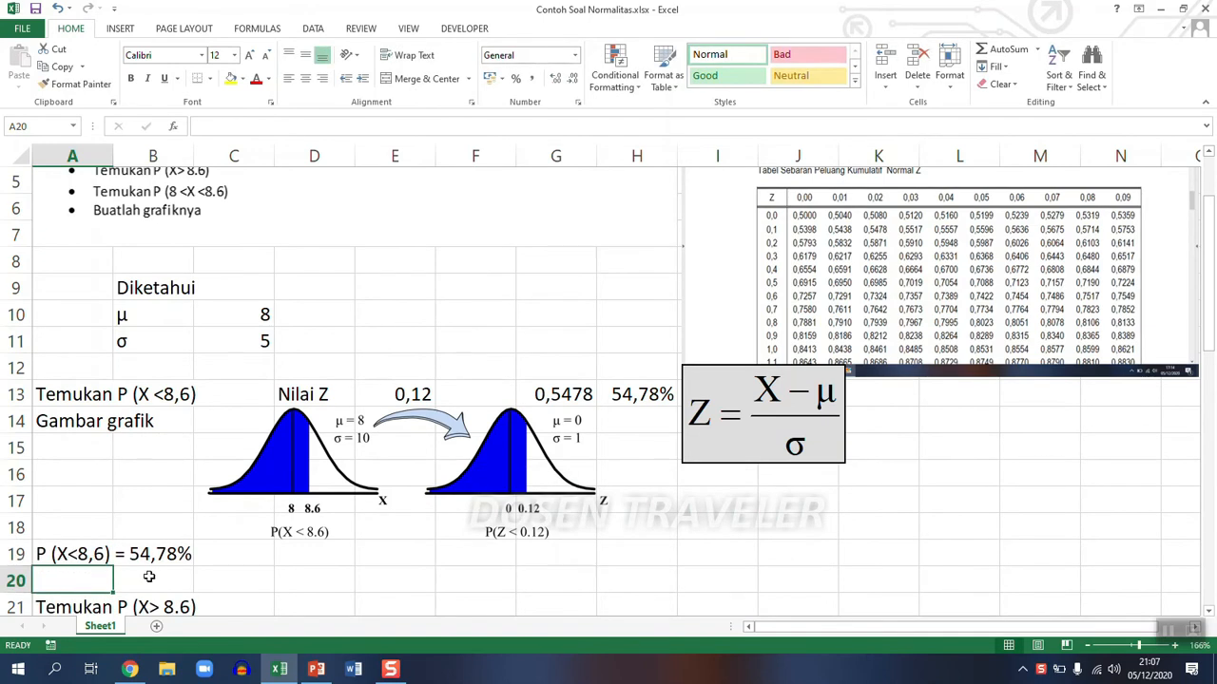
- Enter the complement expression 1-P(X<8,6) as text in C21, beside the P (X> 8.6) question
scroll(149, 576, down, 1)
click(58, 530)
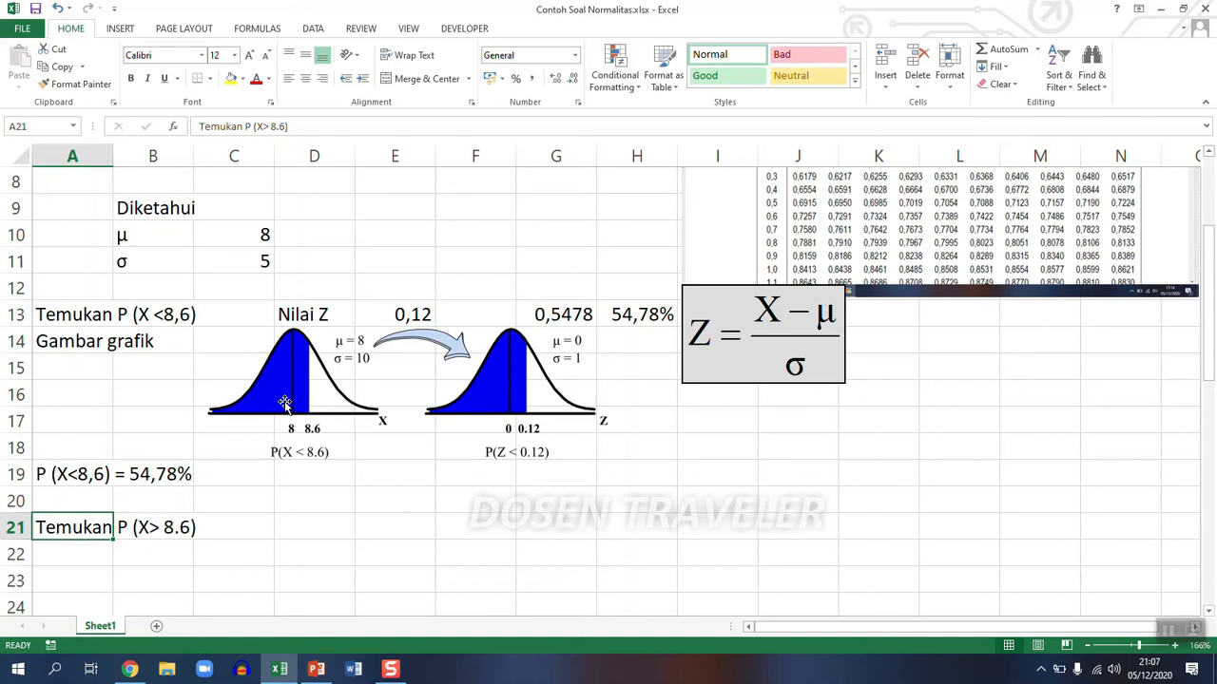
click(243, 527)
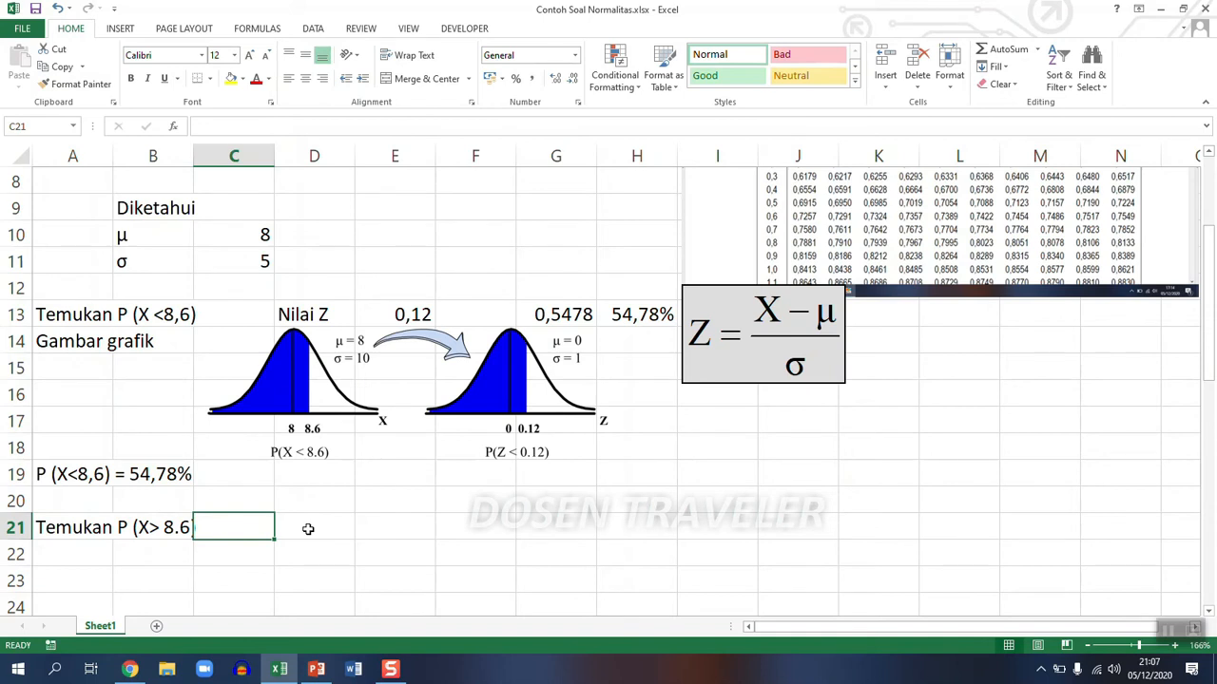
text(1)
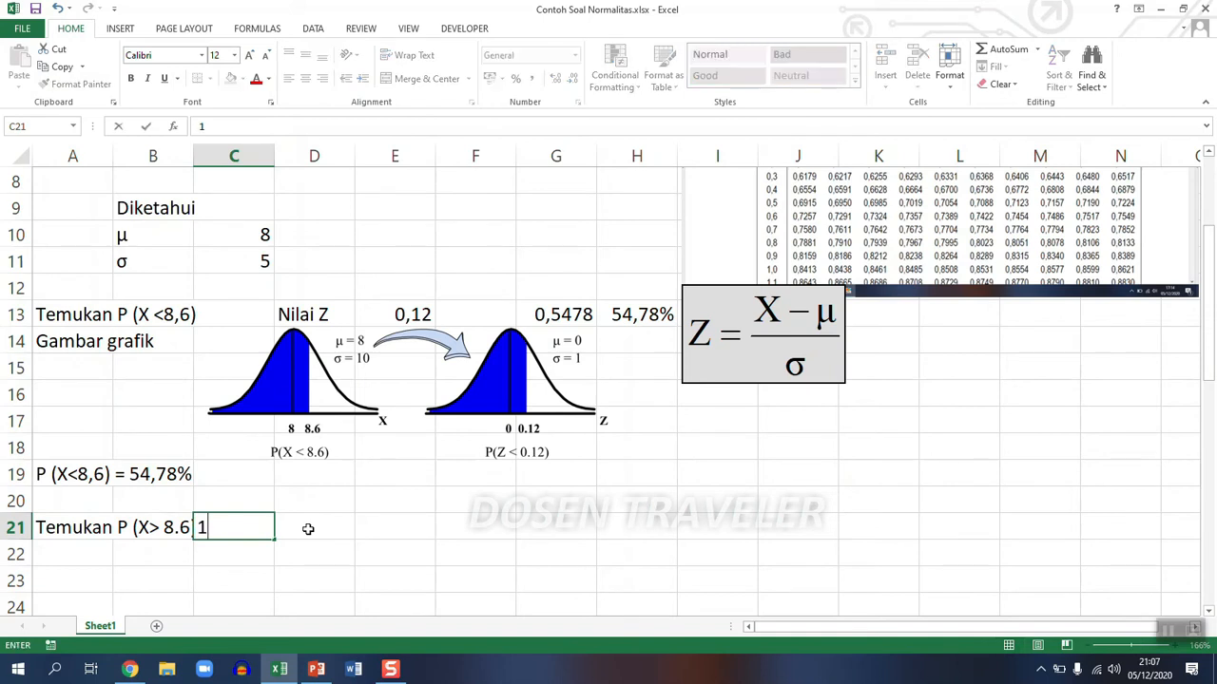
text(-P(x)
key(BackSpace)
text(X<8)
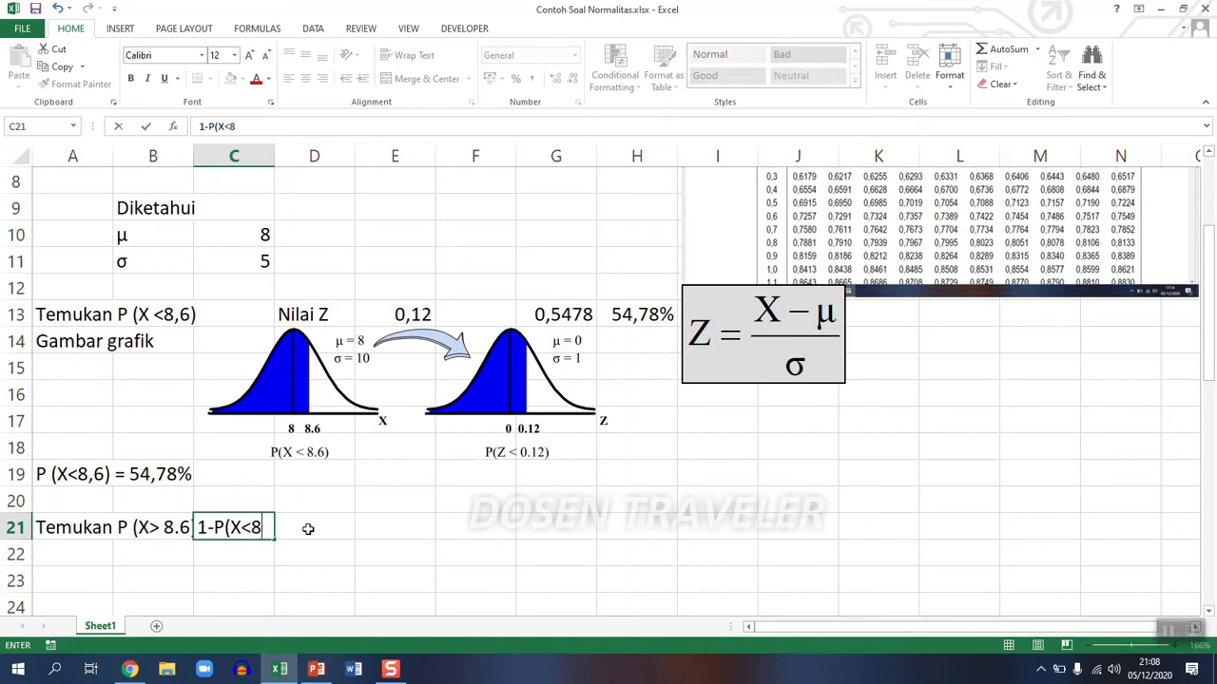
text(,6))
key(Return)
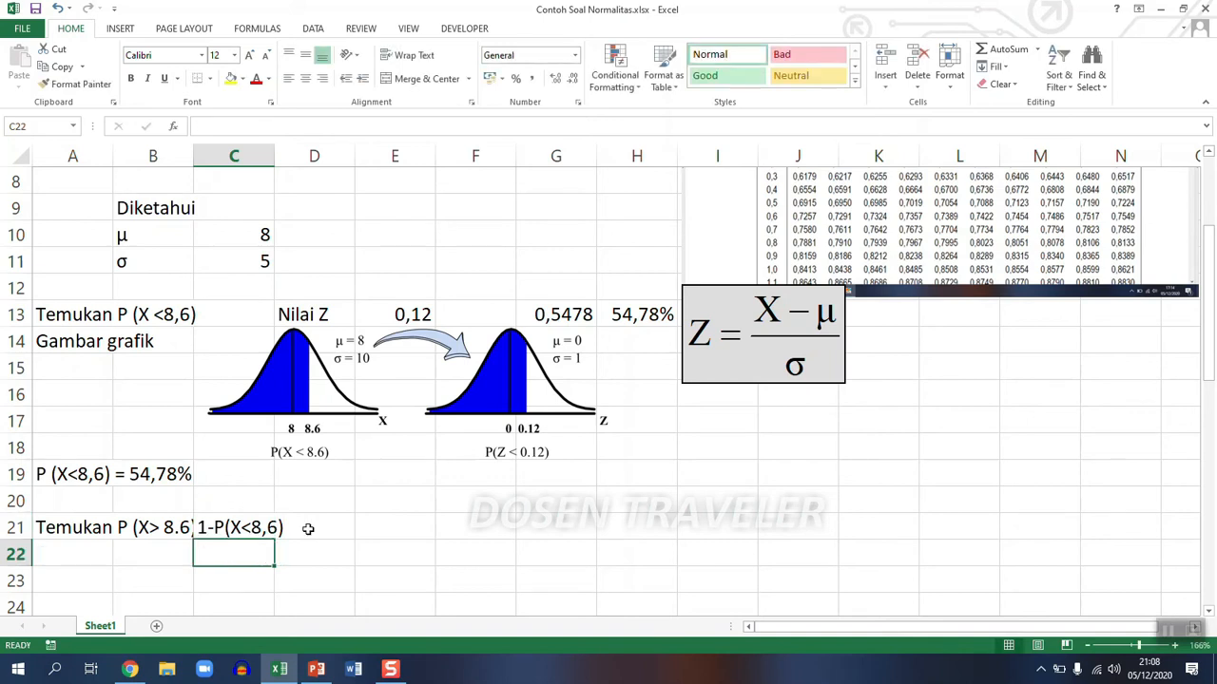
- Widen column B slightly and append "=" to the question text in A21
drag(193, 155, 211, 155)
click(238, 527)
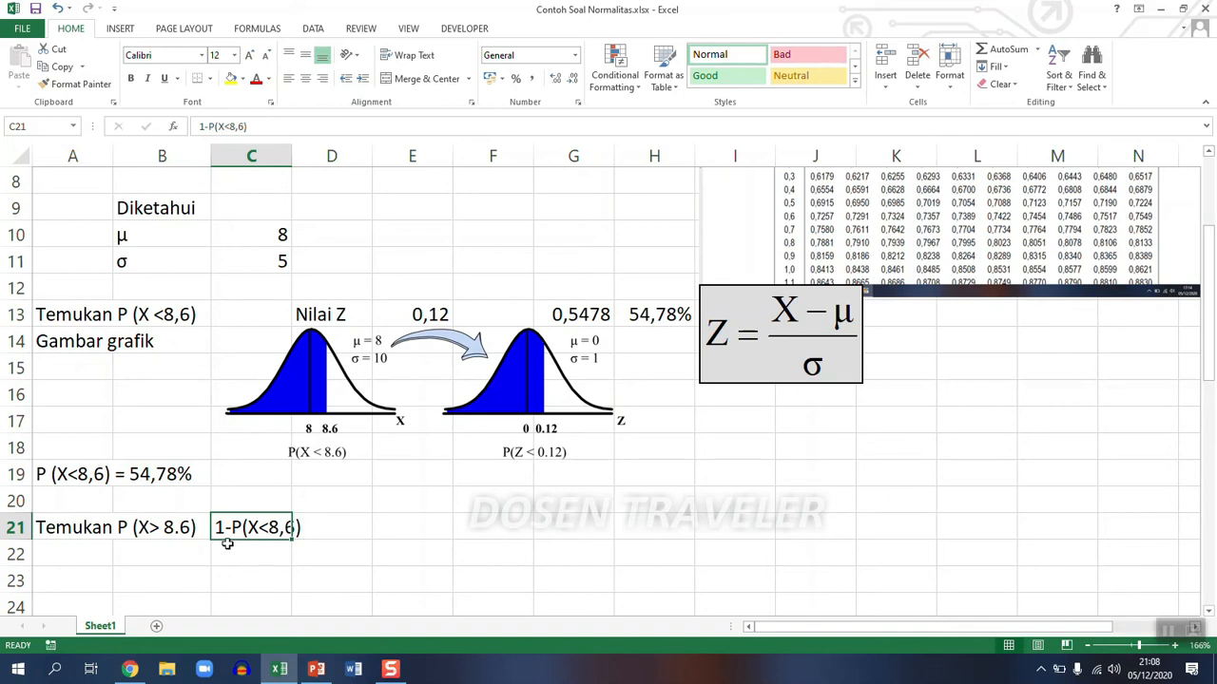
click(56, 530)
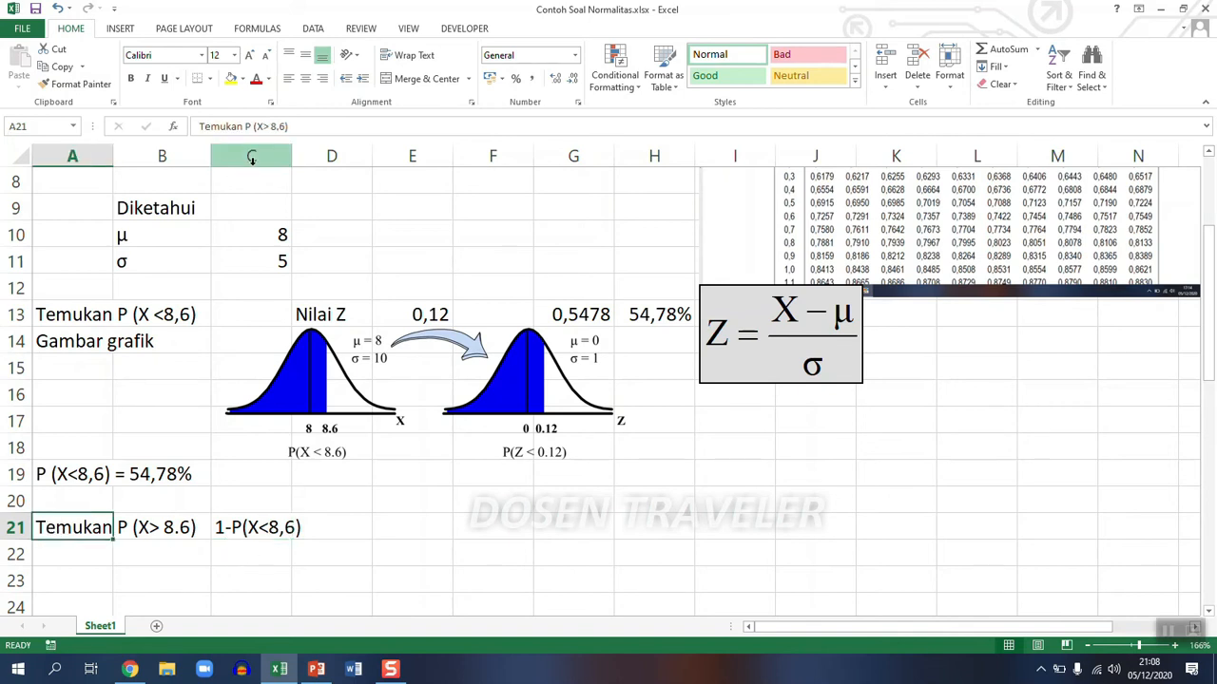
click(307, 127)
text(=)
key(Return)
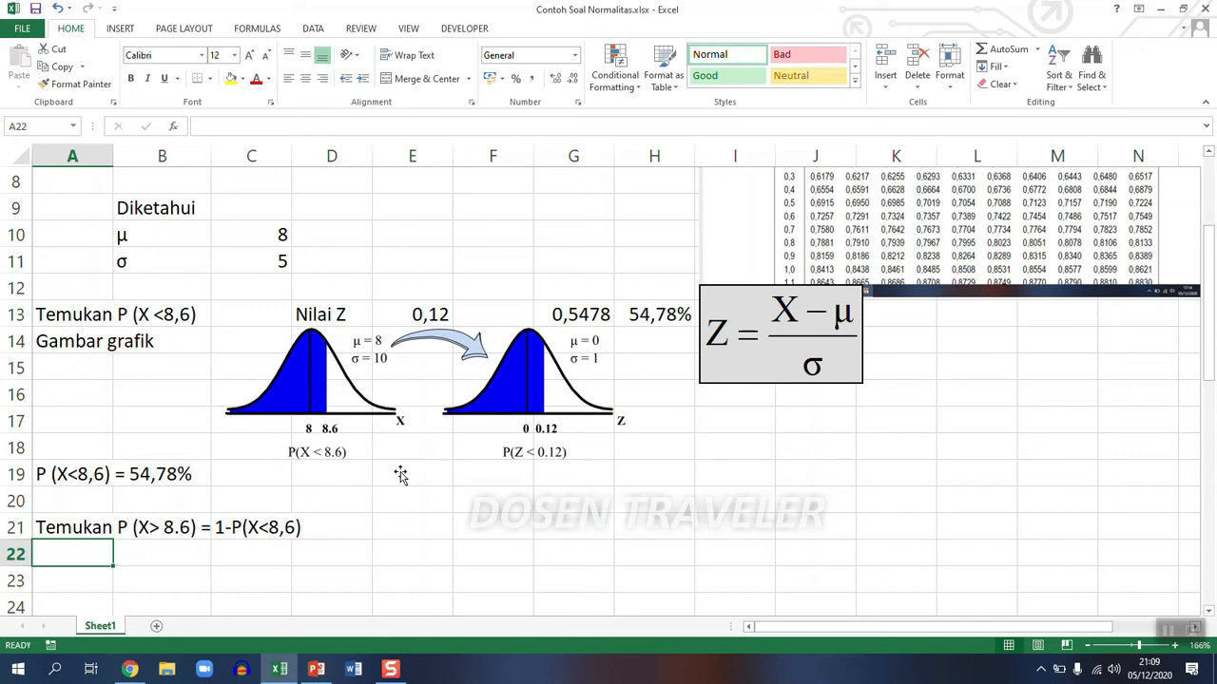
- Enter the standardized expression 1-P(Z<0,12) as text in C22
click(357, 531)
double_click(242, 560)
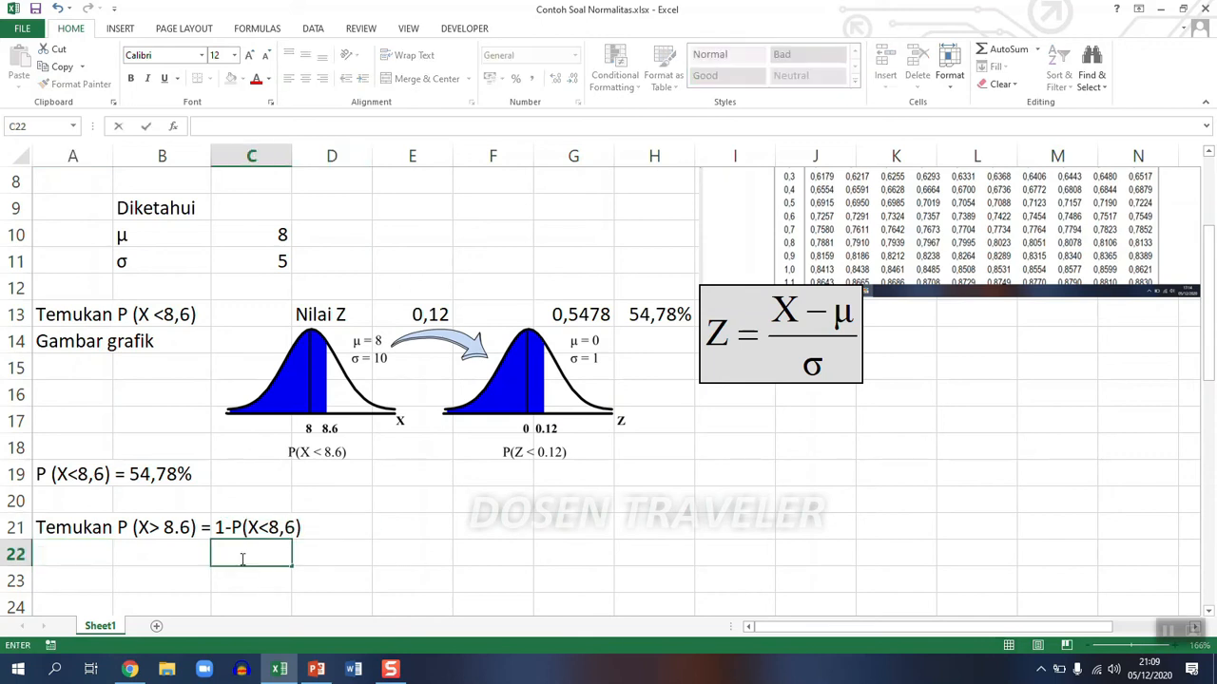
text(1-P)
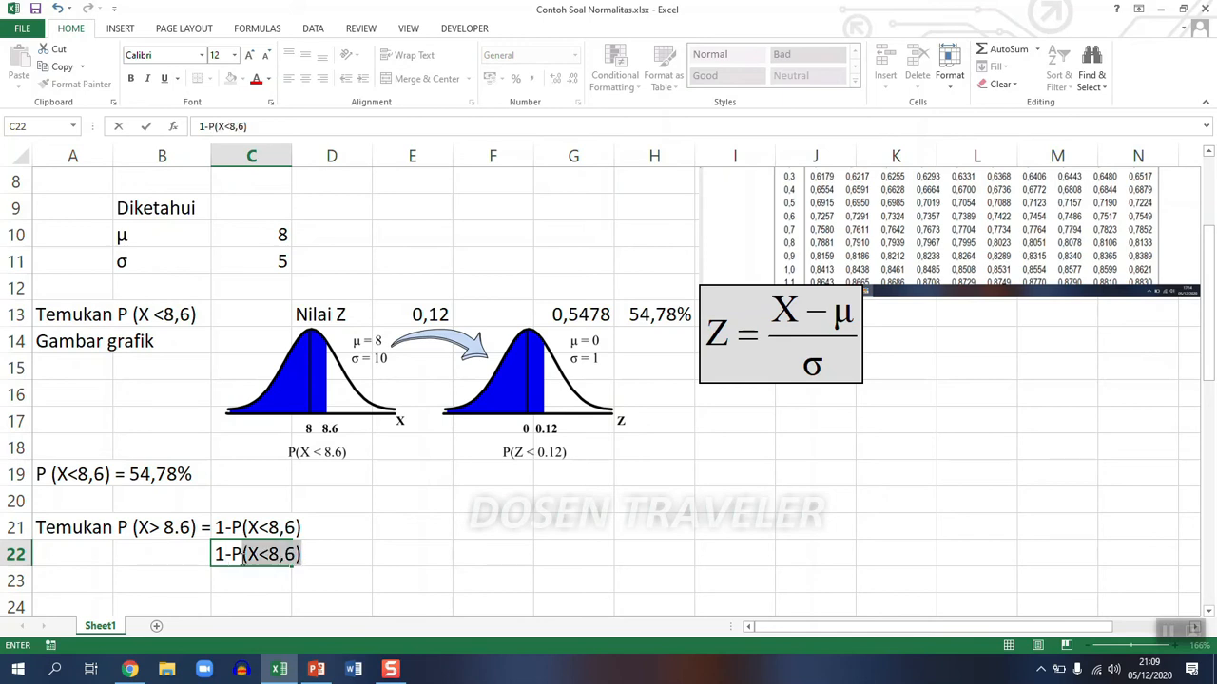
text((Z)
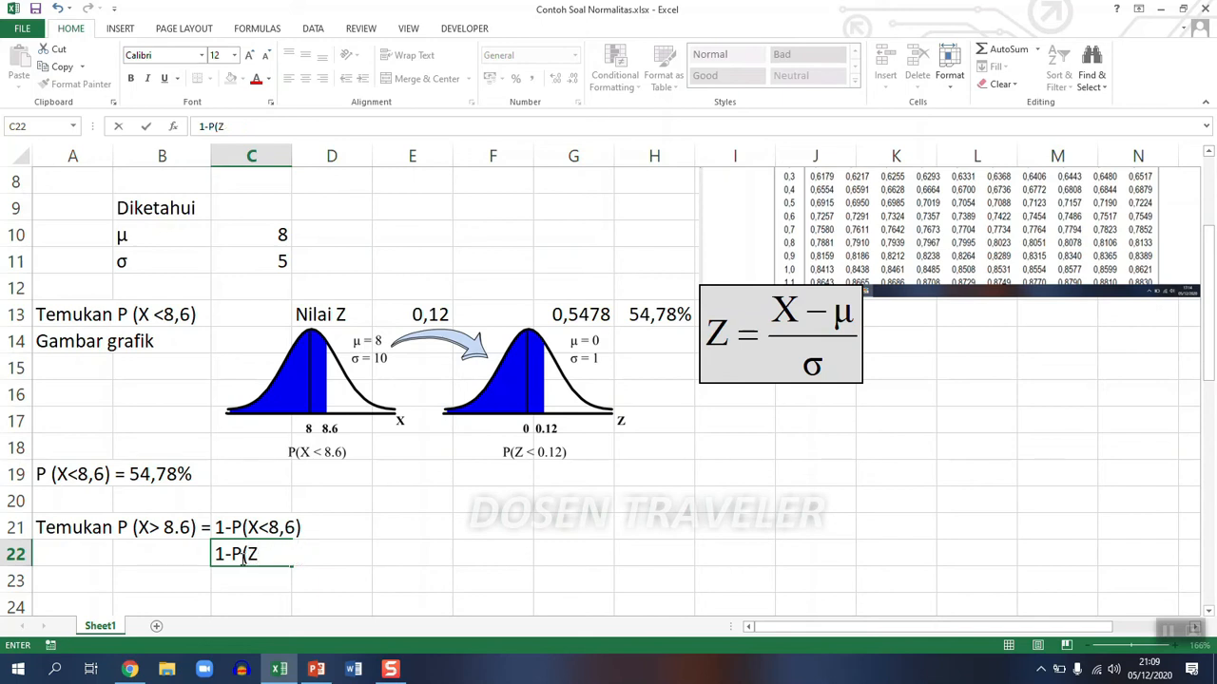
text(<)
text(0,12))
key(Return)
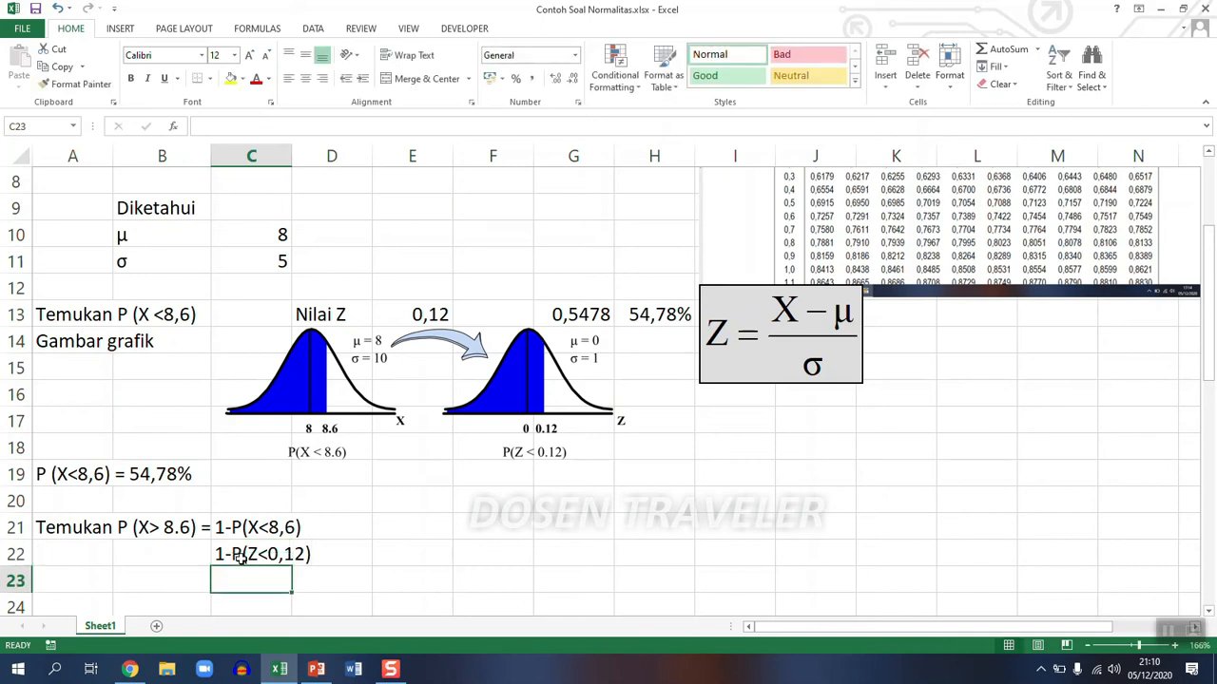
- Enter the substituted expression 1-0,5478 as text in C23
text(=)
key(BackSpace)
text(1)
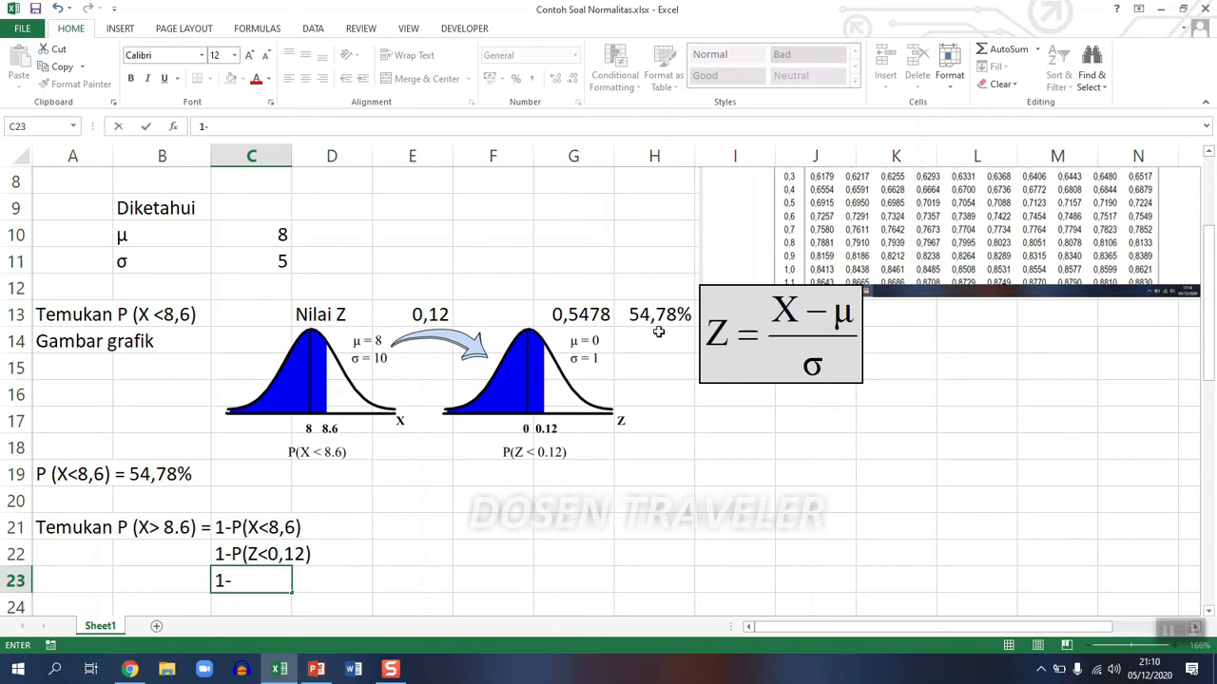
text(-0,5478)
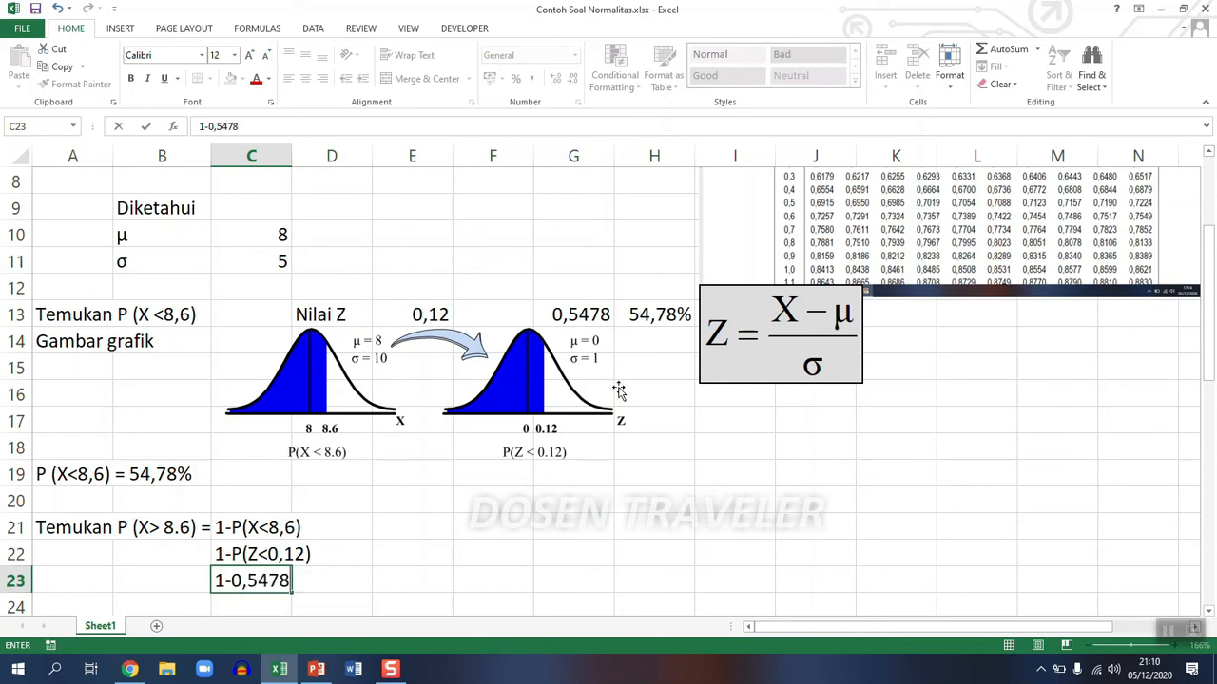
key(Return)
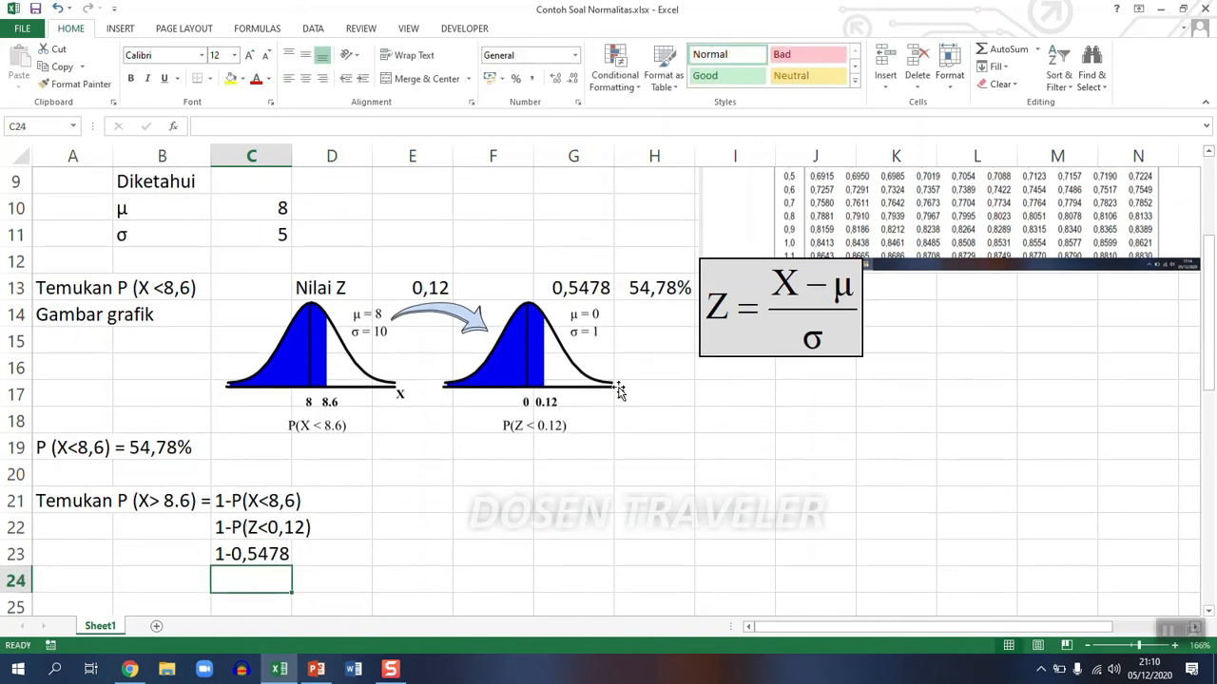
- Calculate the complement in C24 with the formula =1-0,5478
text(=)
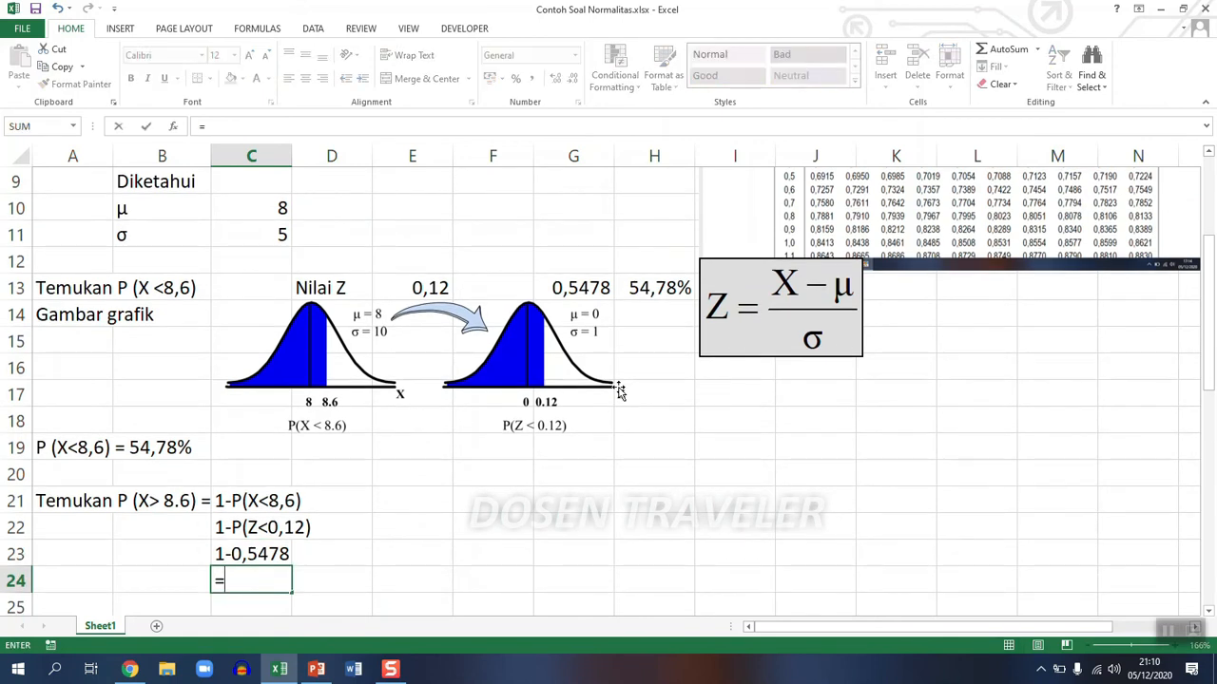
text(1-0,5478)
key(Return)
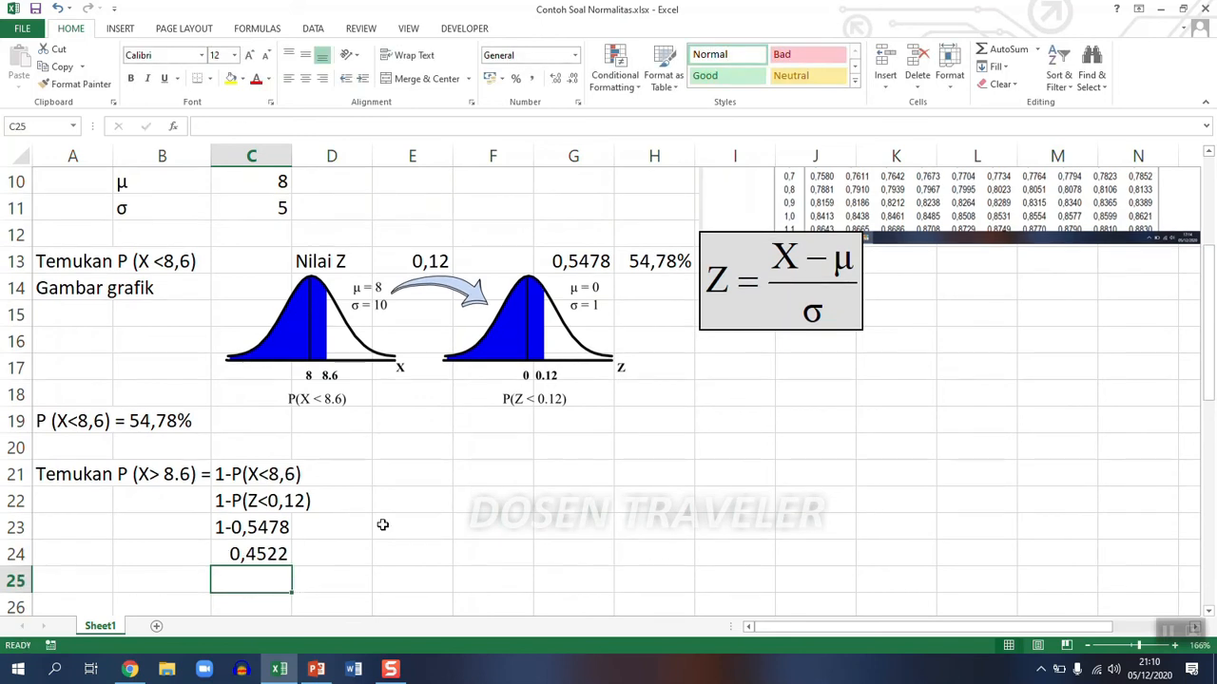
click(259, 554)
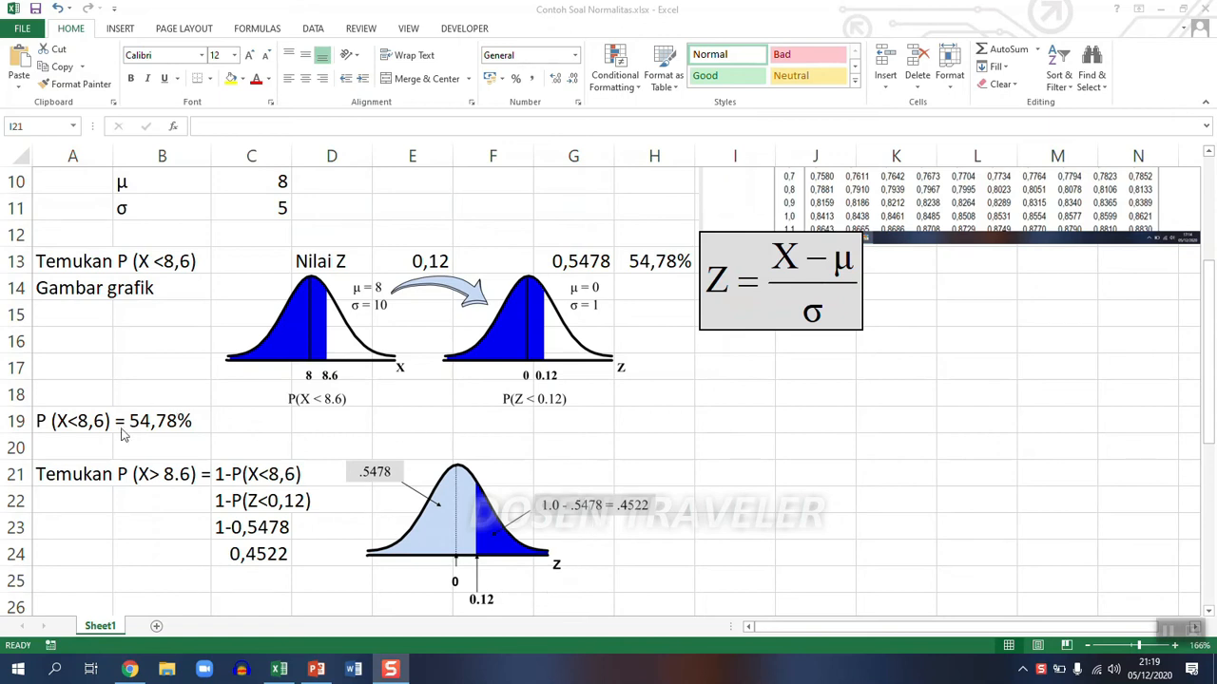
- Copy the P (X> 8.6) question text from A21 to A25
click(81, 474)
right_click(76, 475)
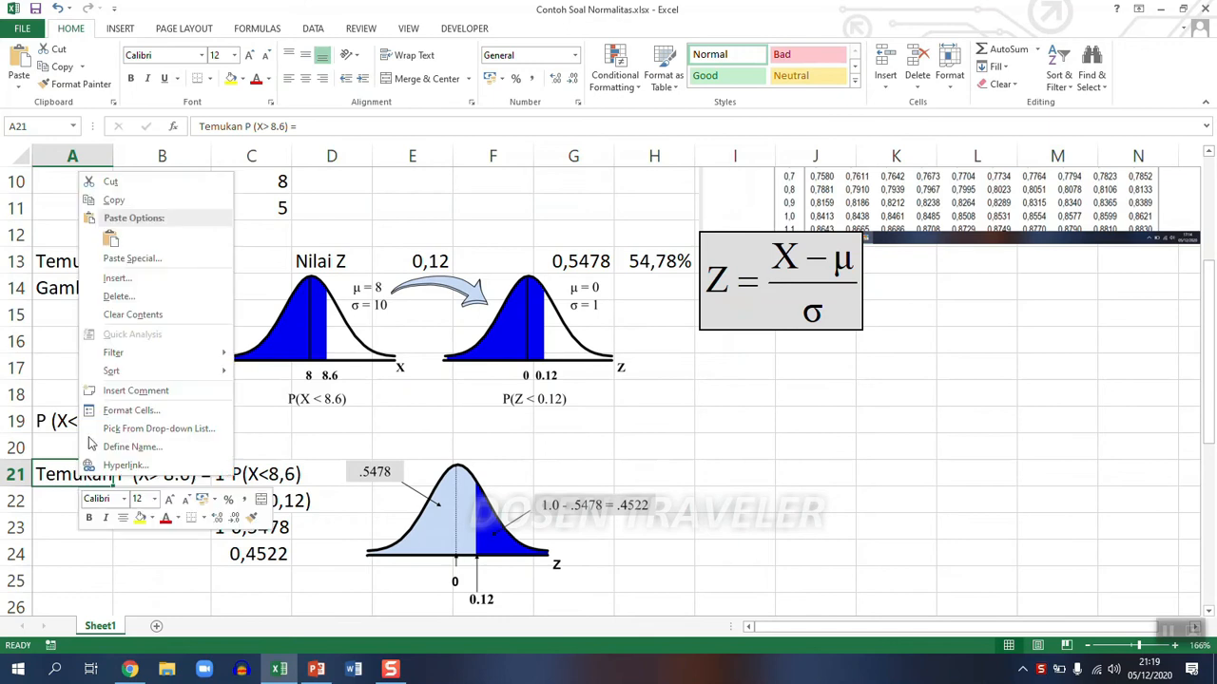
click(112, 204)
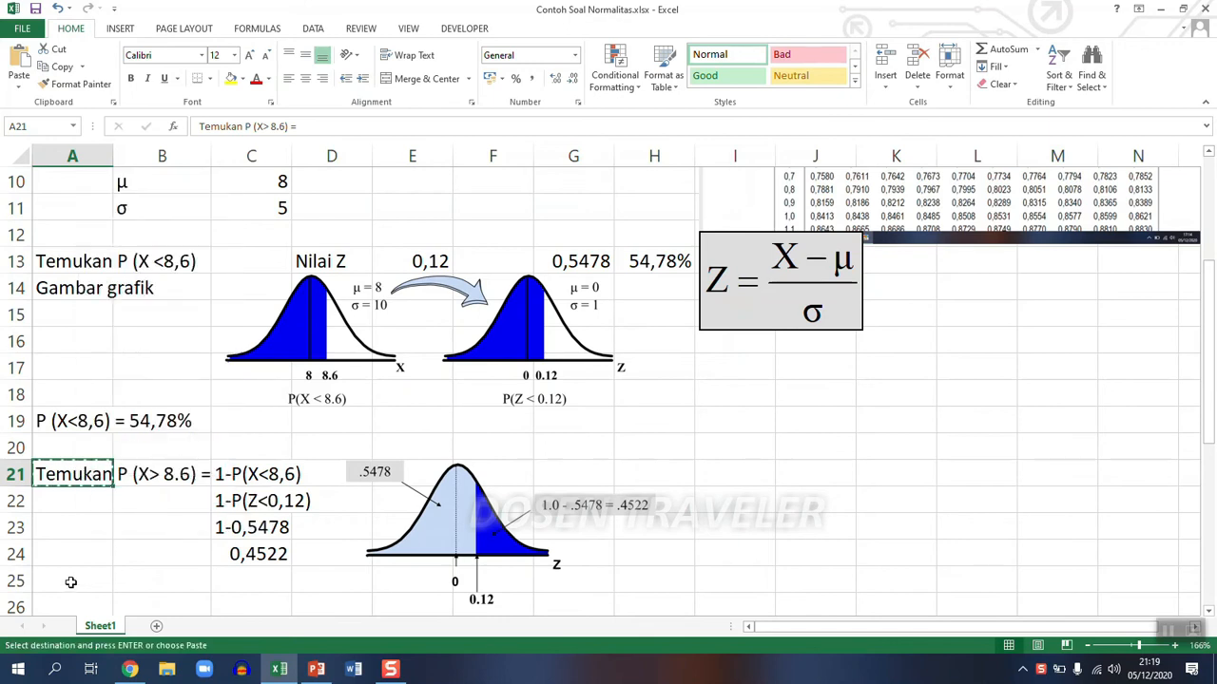
click(70, 582)
key(Return)
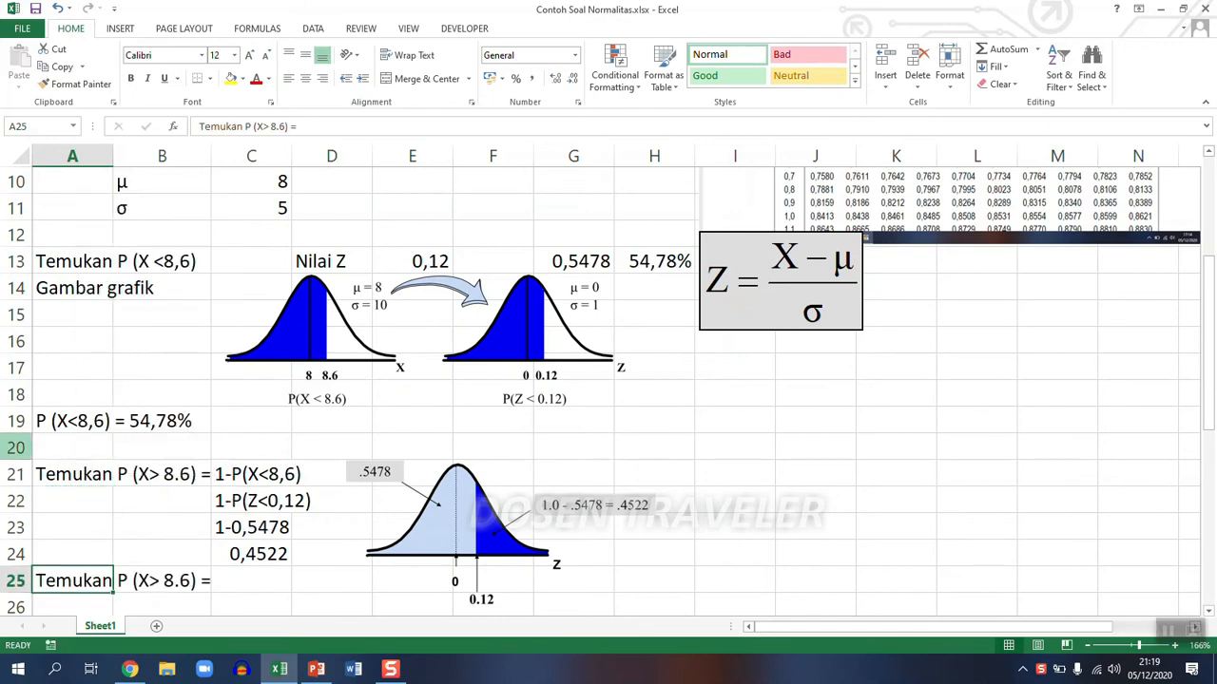
- Replace the word "Temukan" with "Maka" in A25 so it reads "Maka P (X> 8.6) ="
click(226, 127)
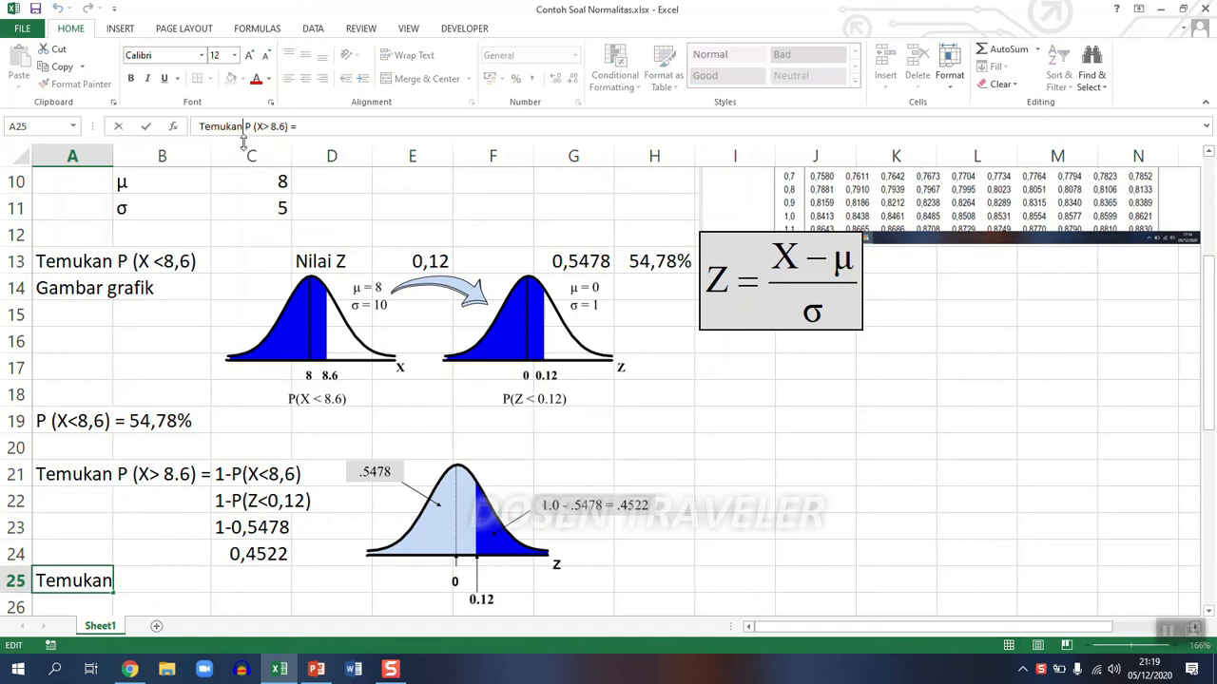
key(BackSpace)
key(BackSpace)
key(BackSpace)
key(BackSpace)
key(BackSpace)
key(BackSpace)
key(BackSpace)
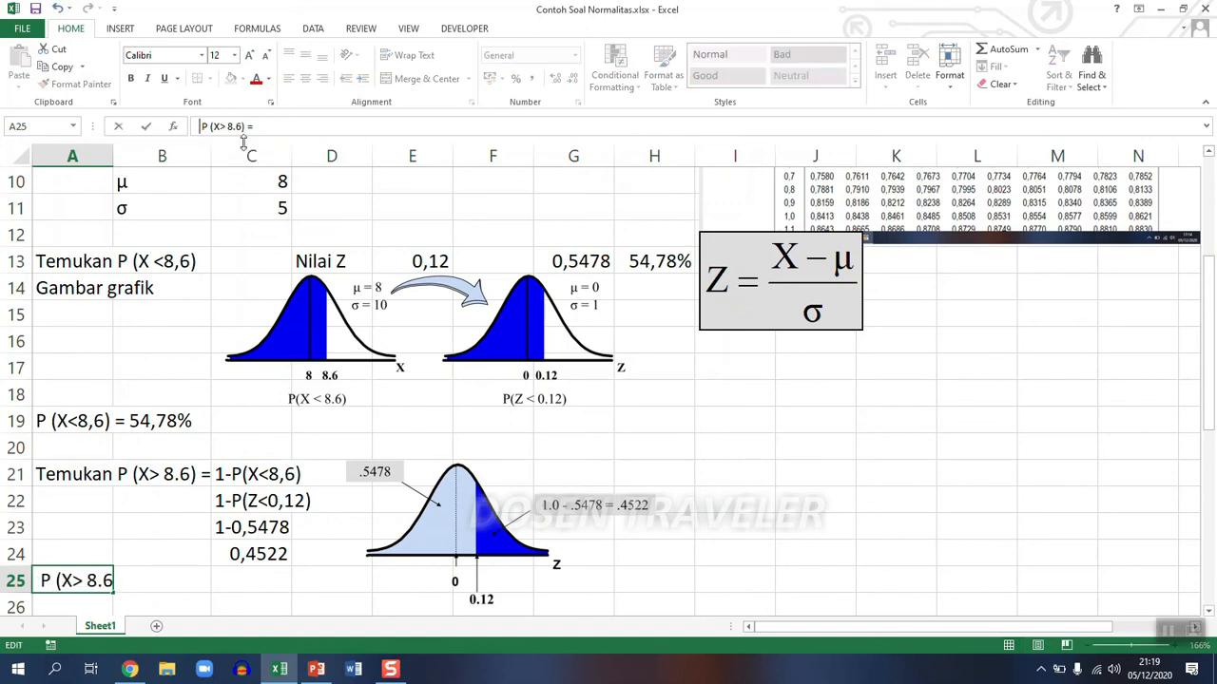
text(Maka)
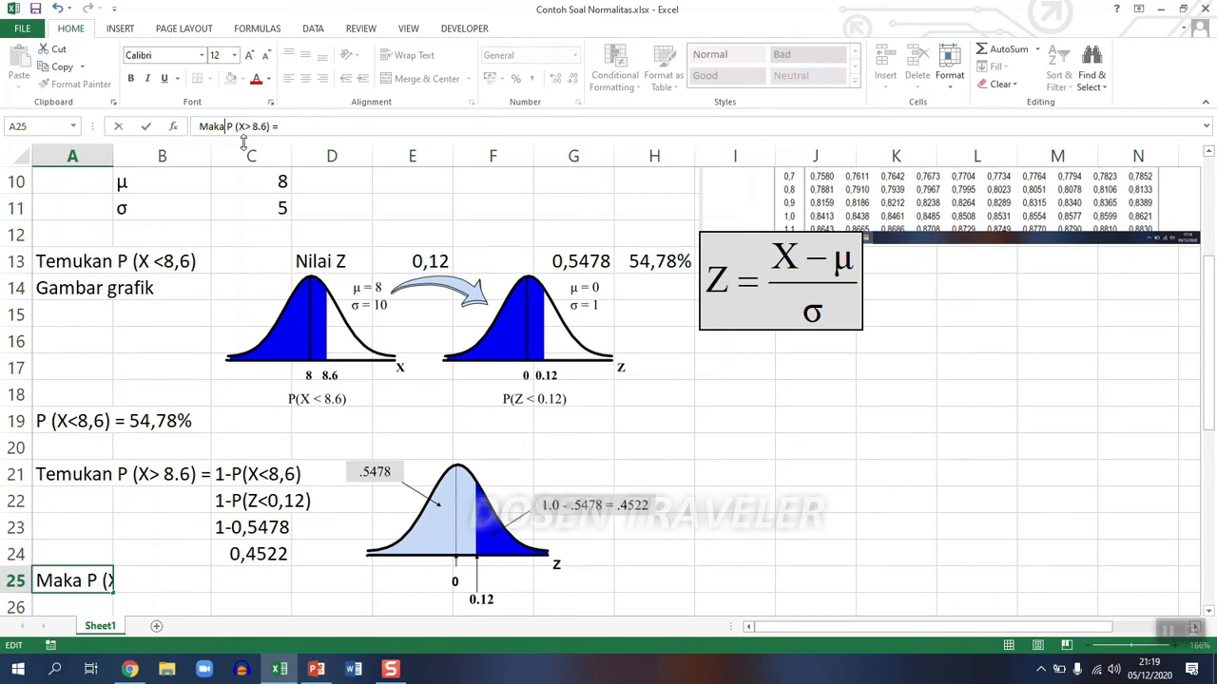
key(Return)
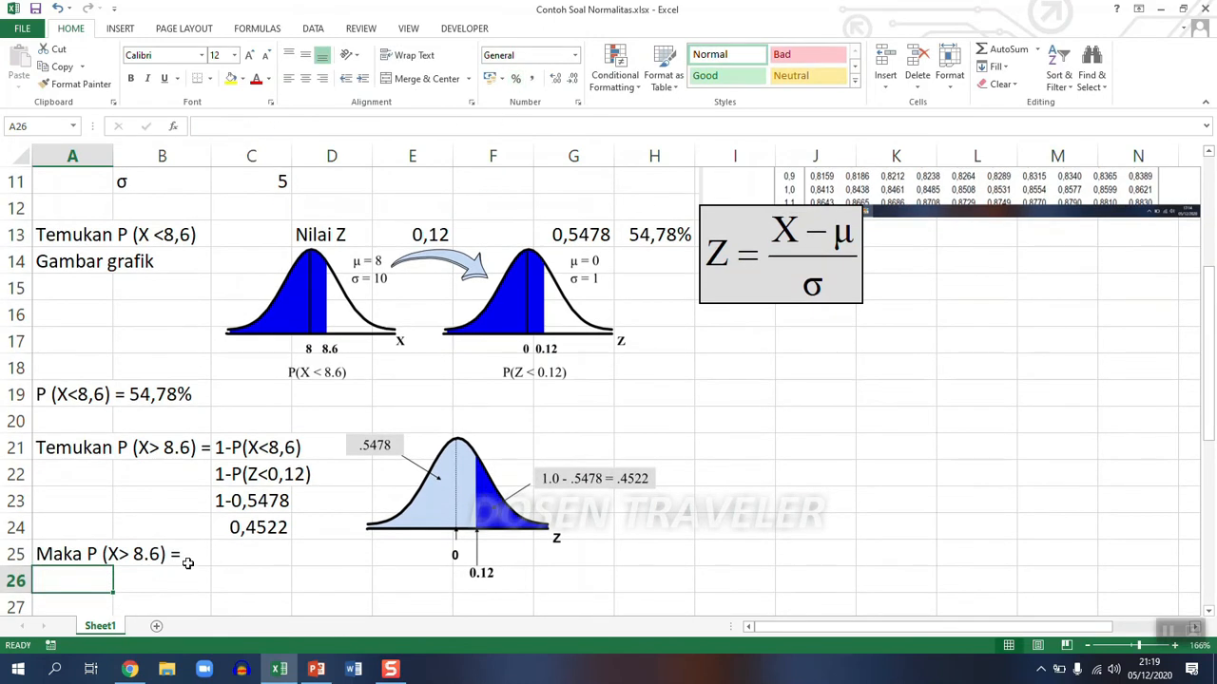
- Copy the complement result from C24 to C25 and format the copy as a percentage with two decimals
click(239, 530)
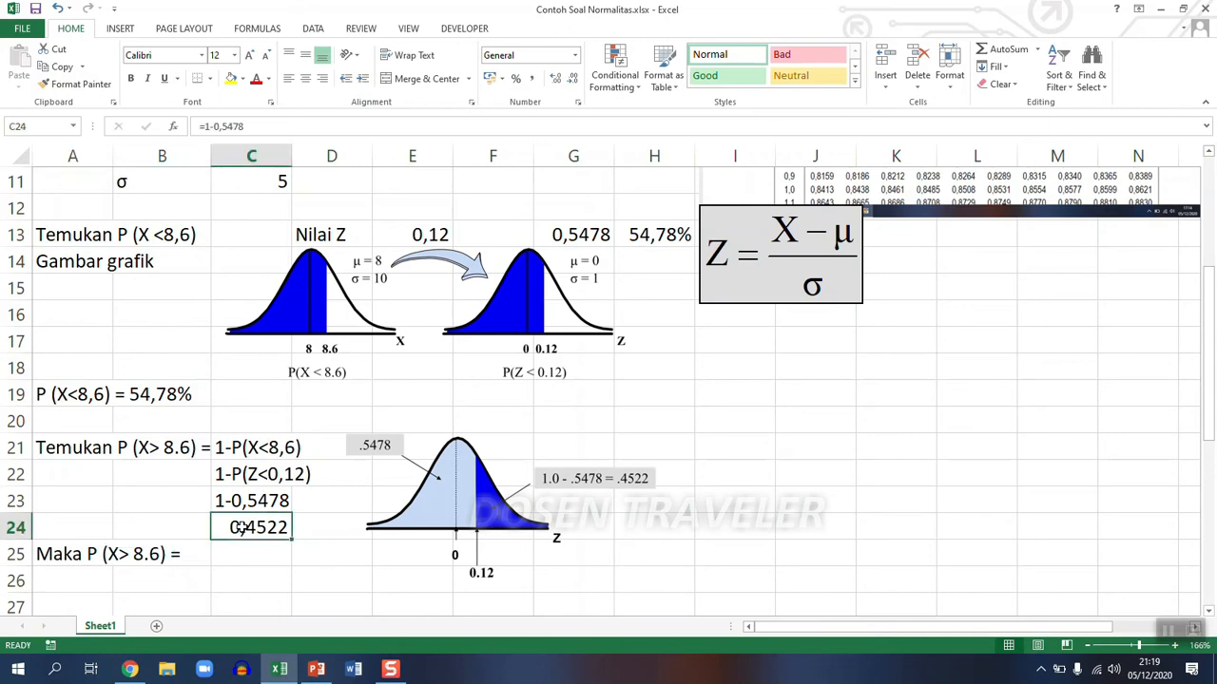
right_click(243, 529)
click(277, 252)
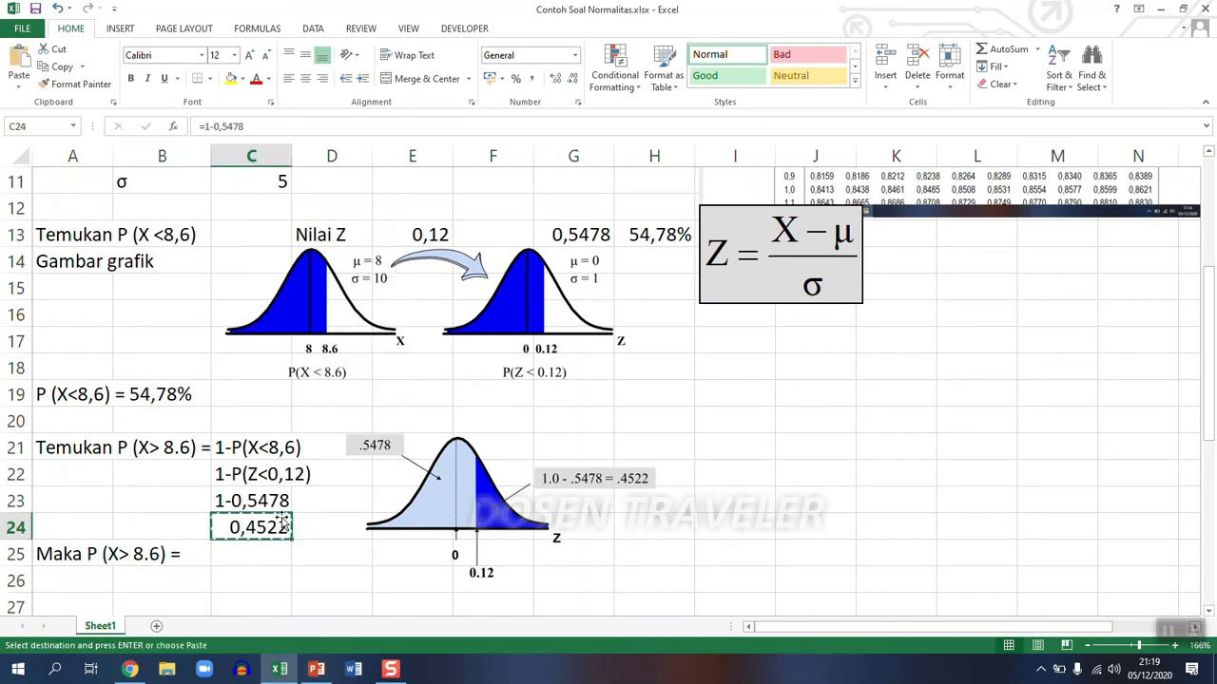
click(253, 552)
key(Return)
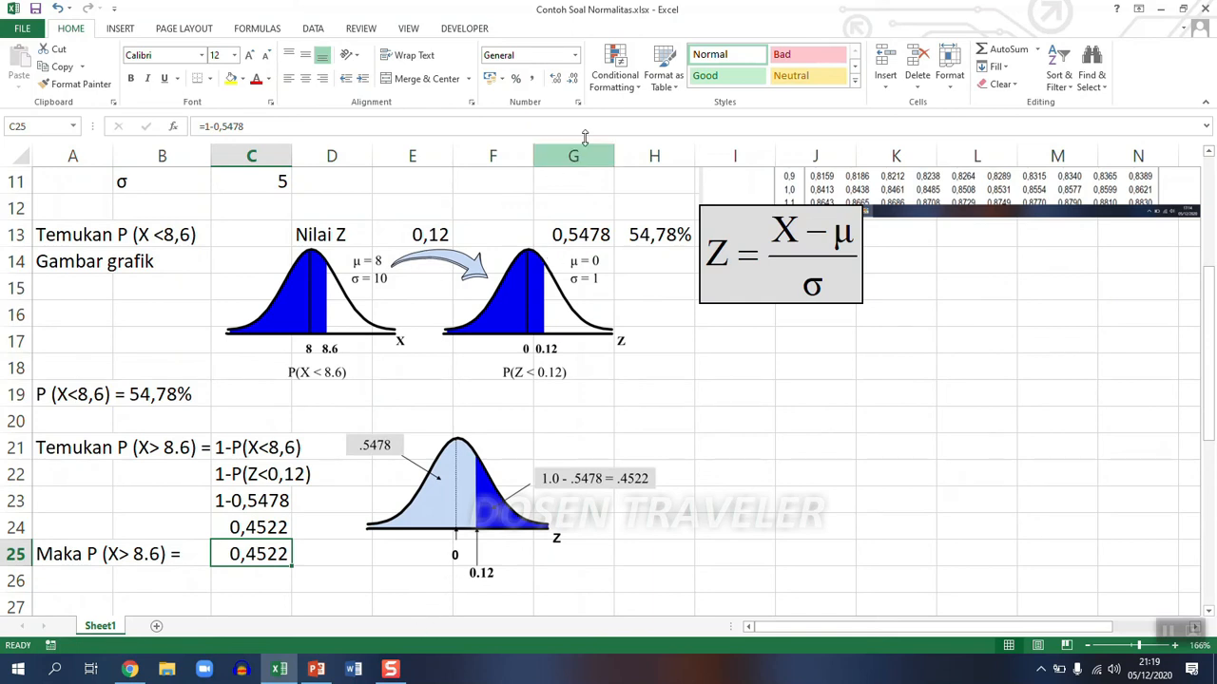
click(514, 80)
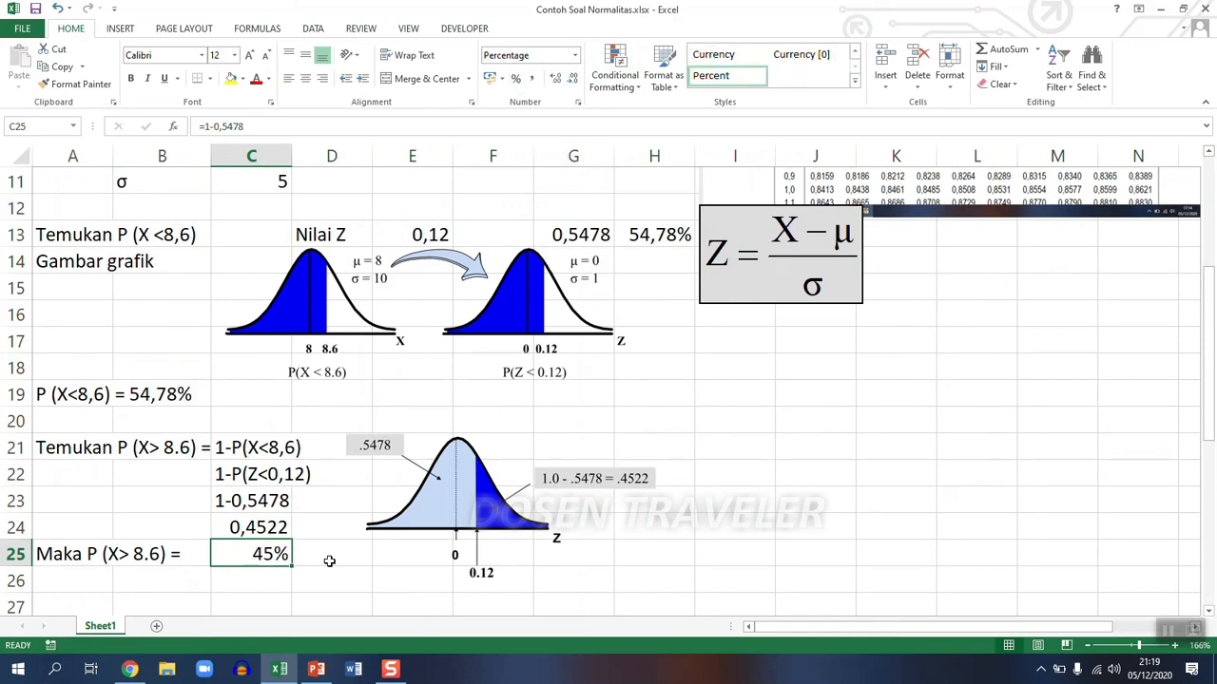
click(556, 80)
click(556, 80)
- Enter the label "mencari nilai Z" in D30, beside the P (8 <X <8.6) question
scroll(709, 519, down, 2)
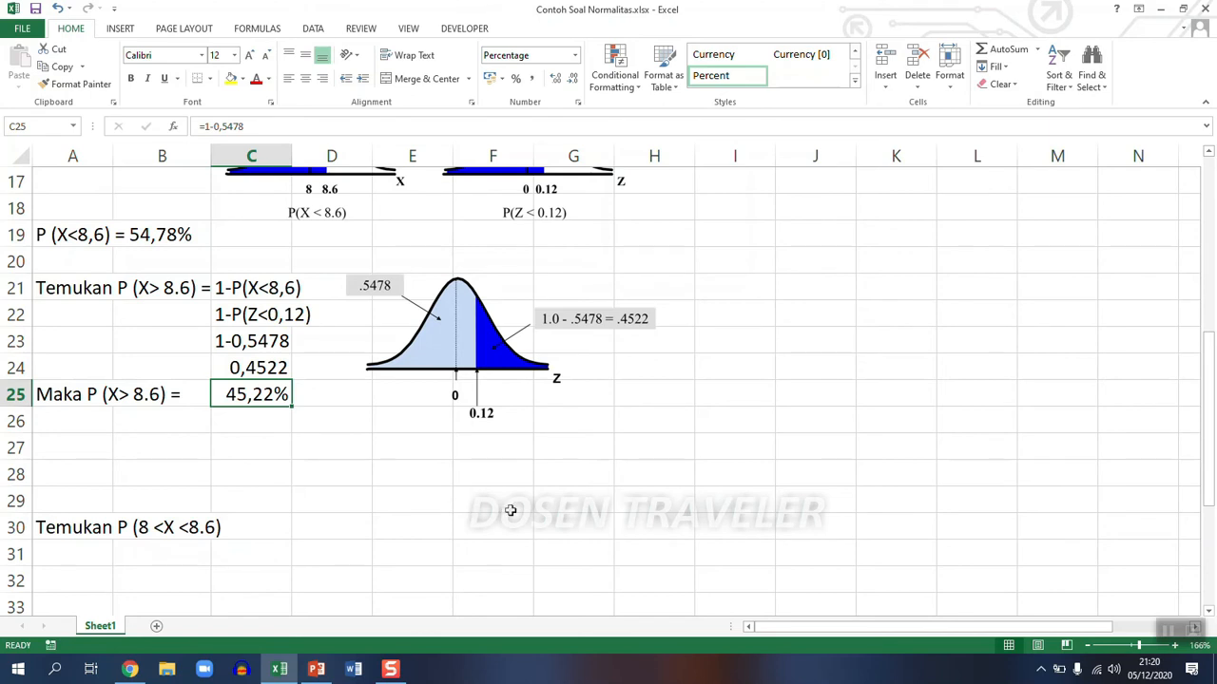
click(328, 530)
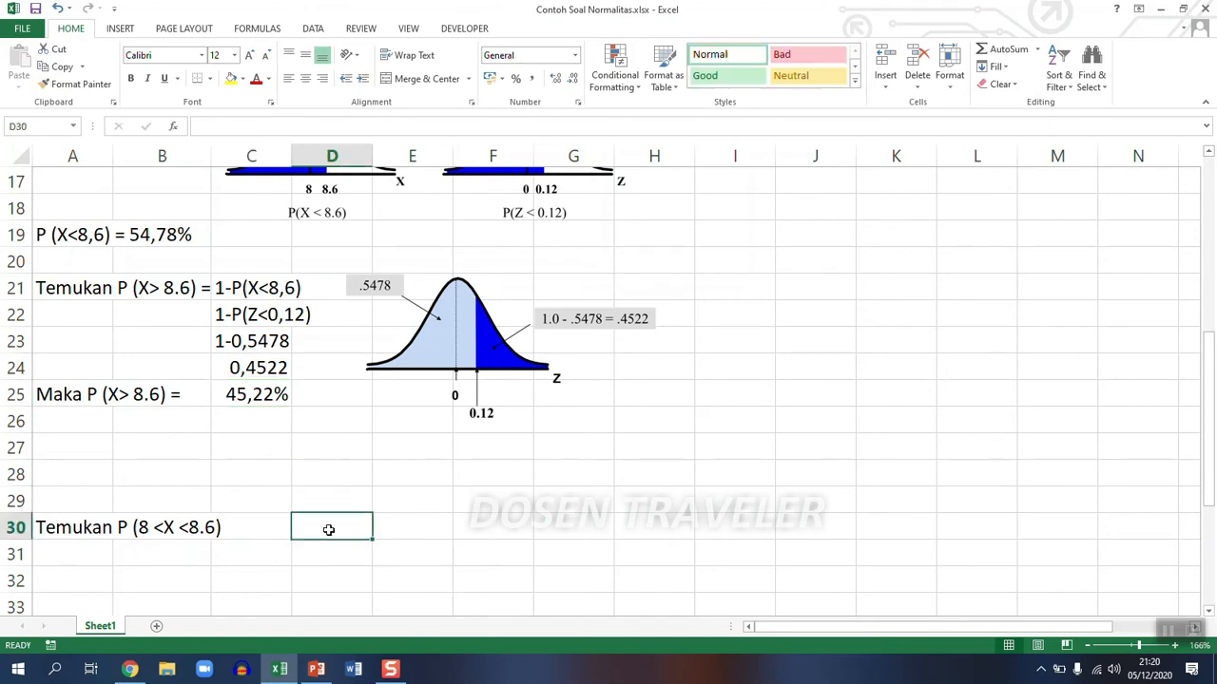
text(mencari )
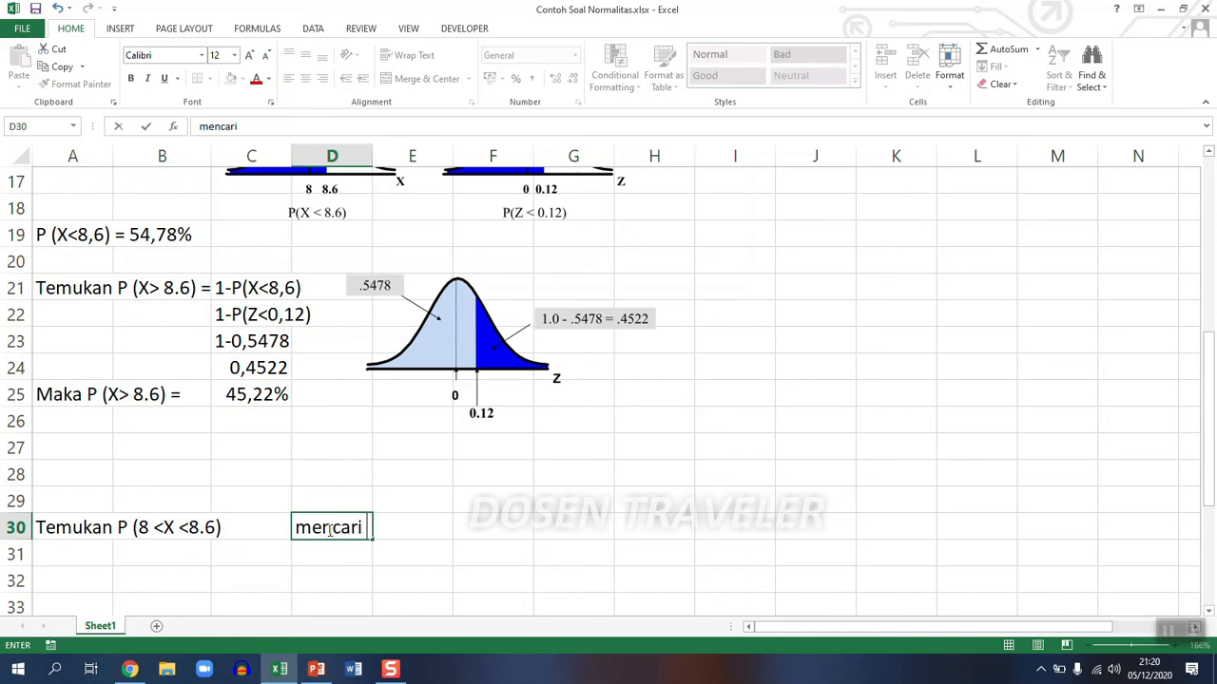
text(nilai Z)
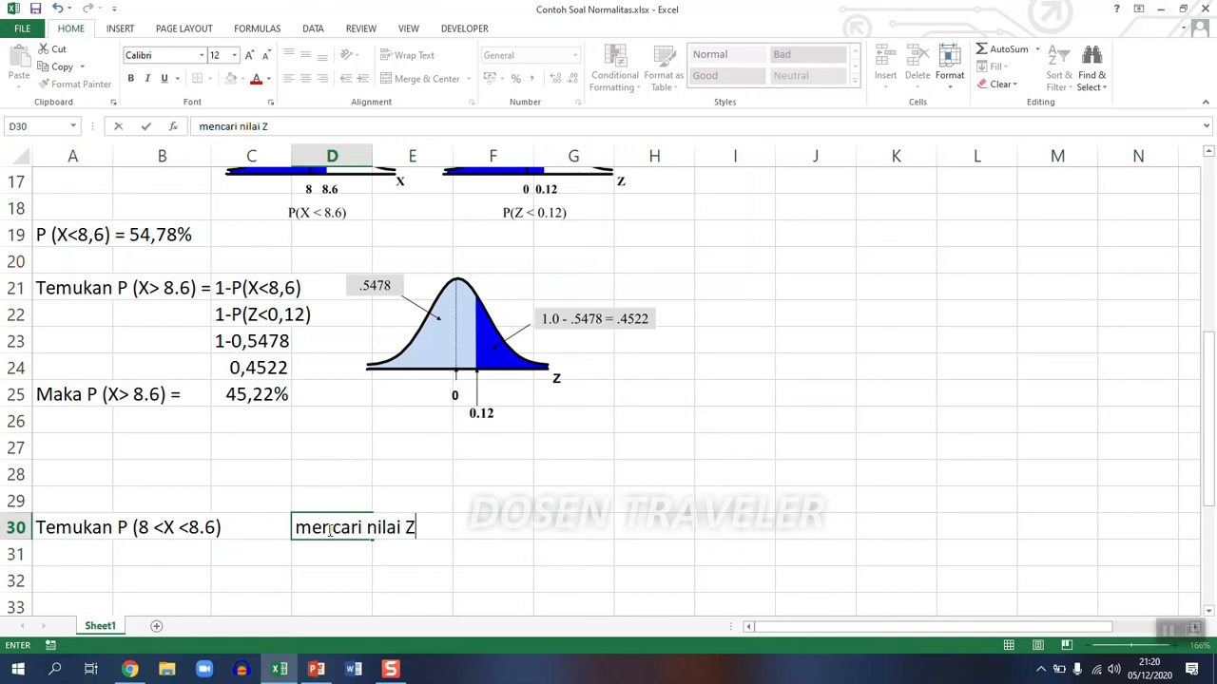
key(Return)
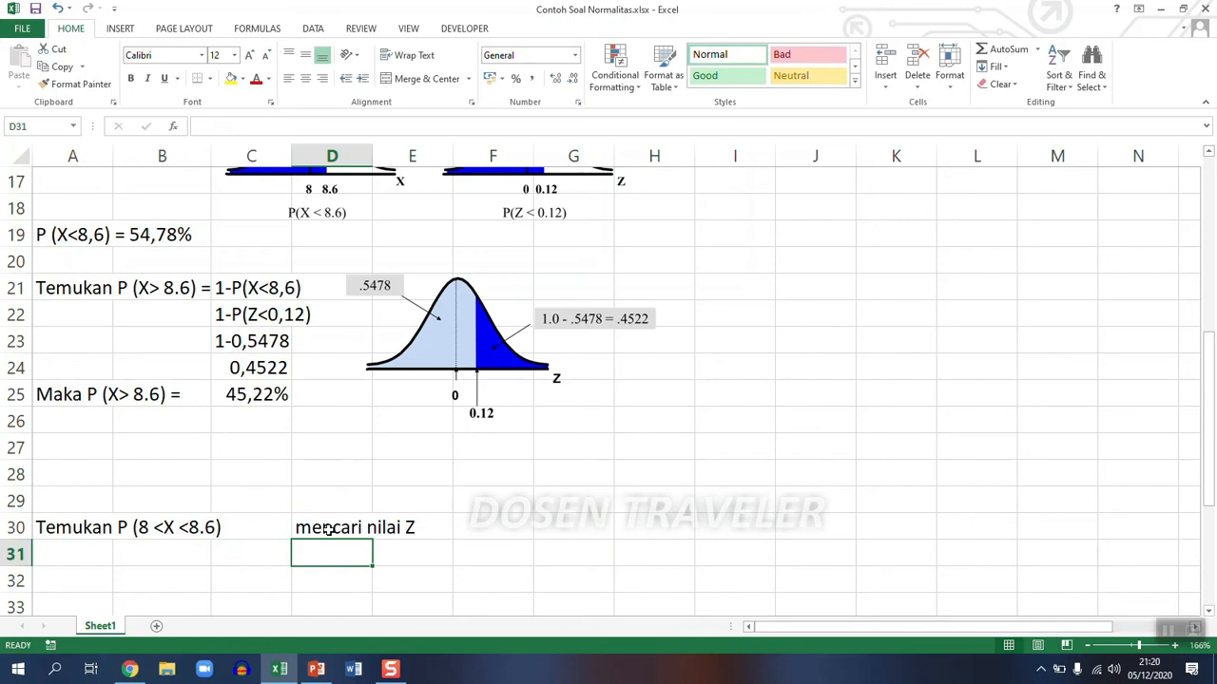
- Calculate the Z value for X = 8 in D31 with the formula =(8-8)/5
text(=)
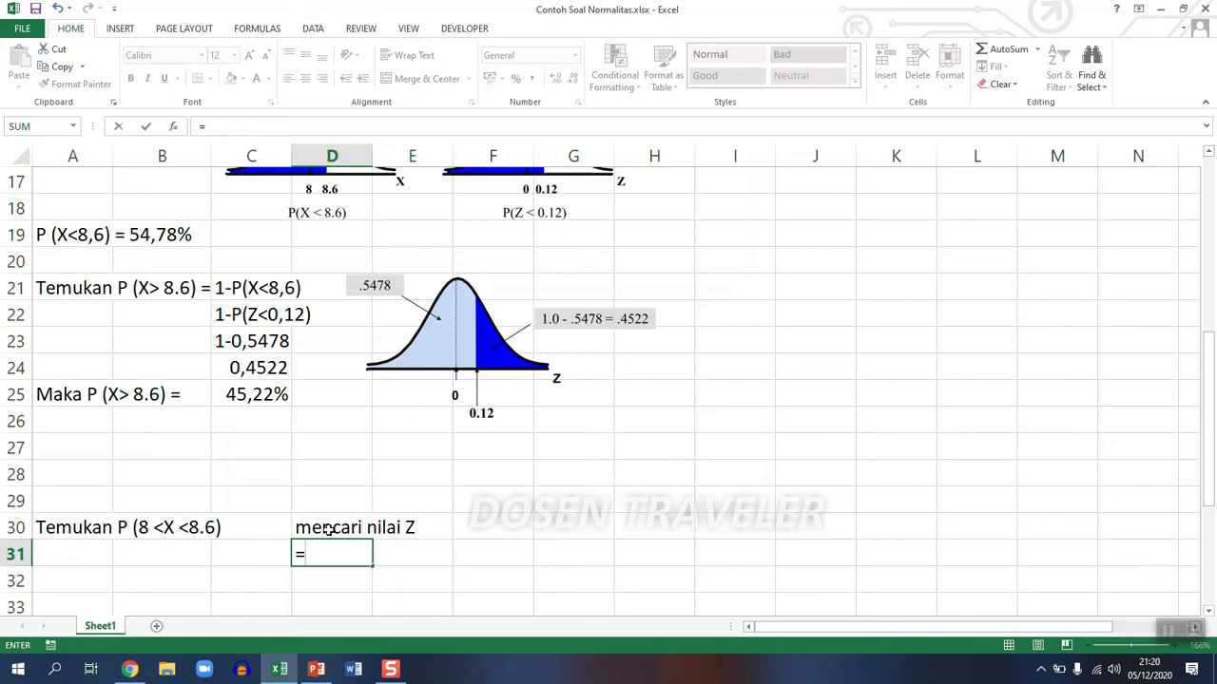
text((8-8)/)
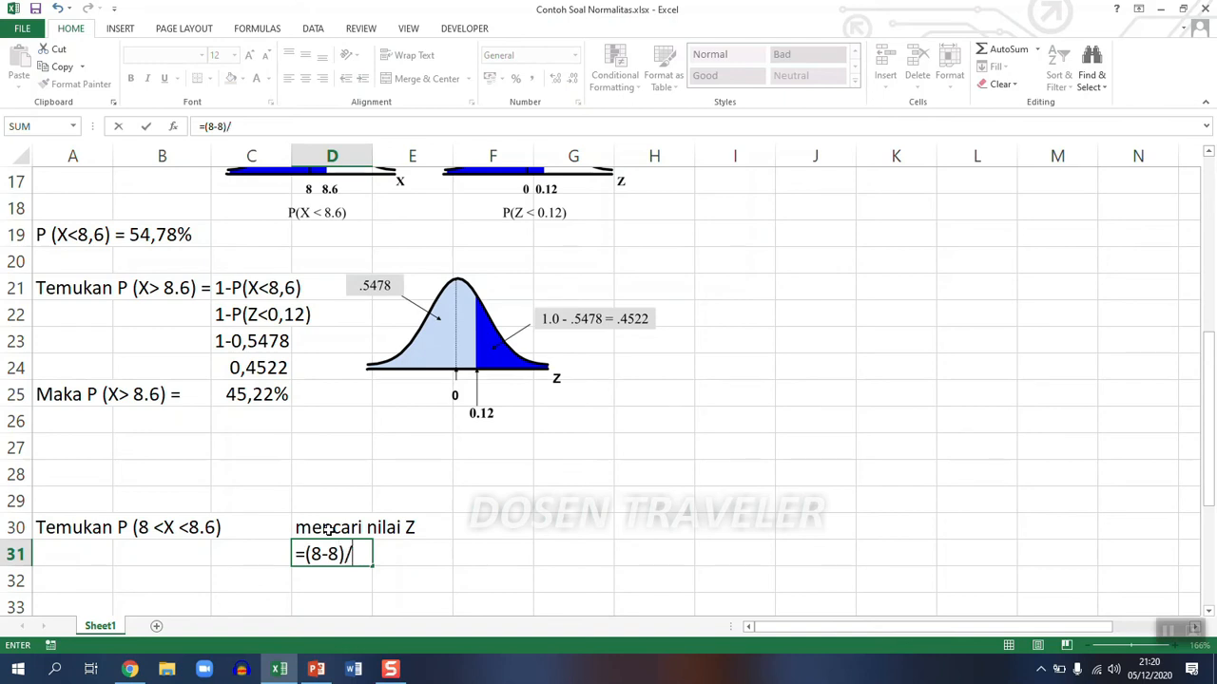
scroll(328, 530, up, 6)
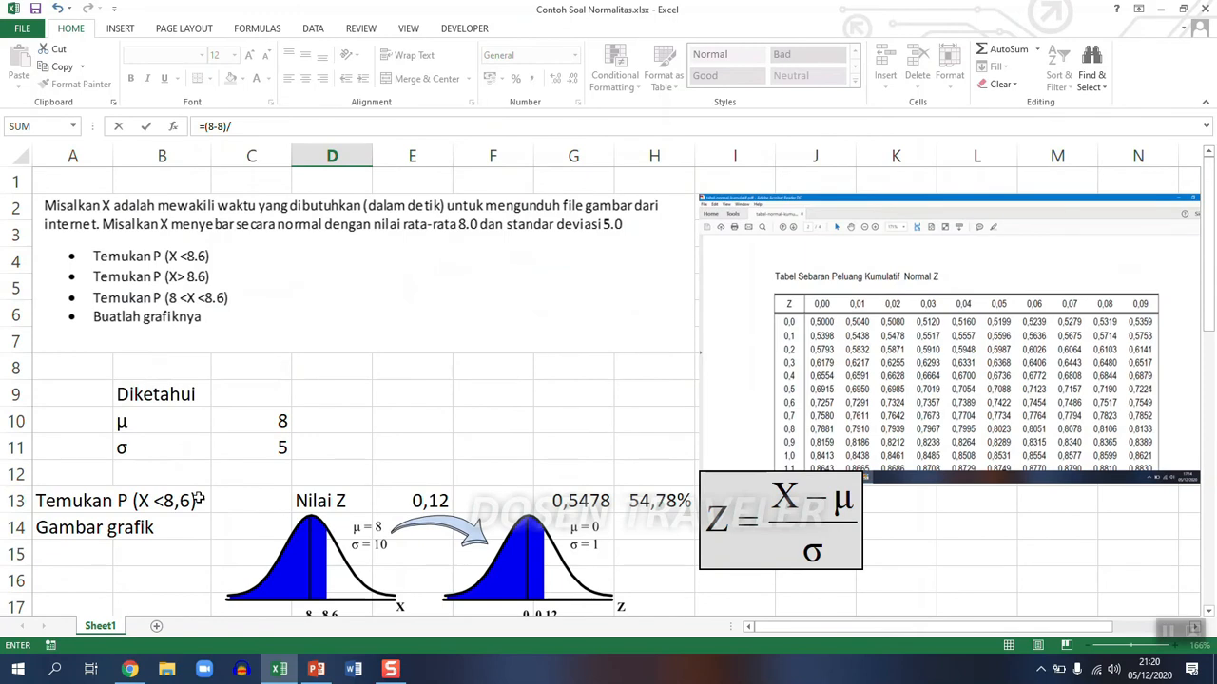
scroll(282, 460, down, 5)
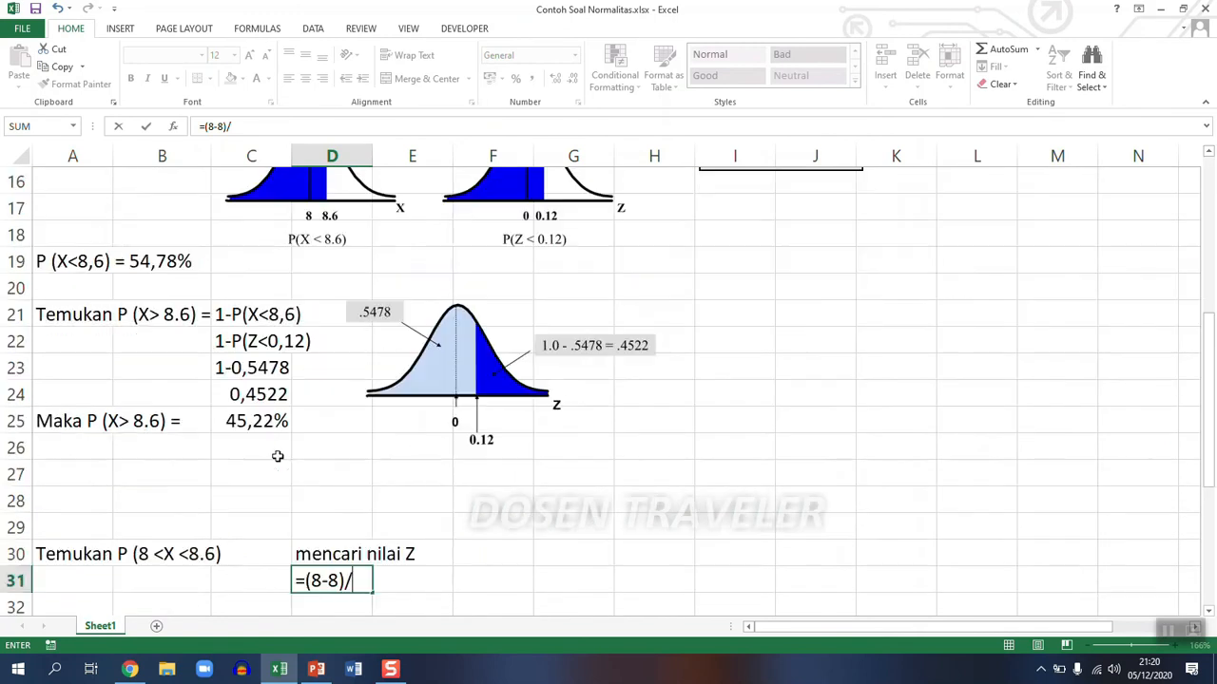
text(5)
key(Return)
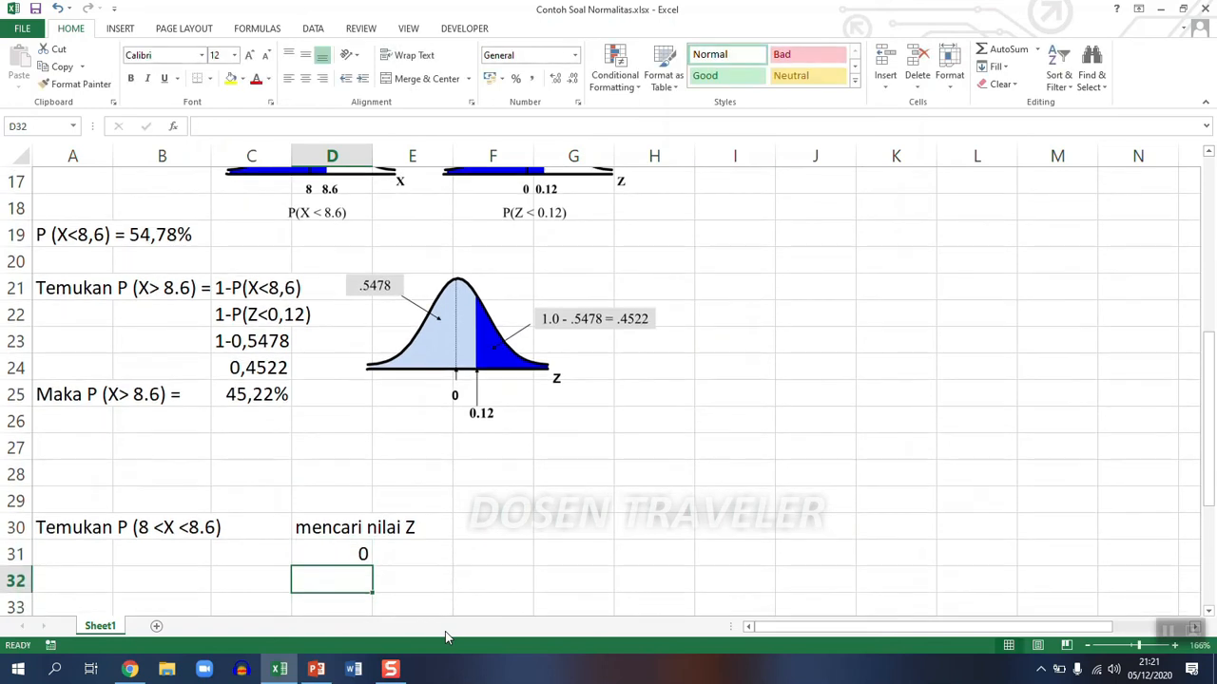
click(354, 553)
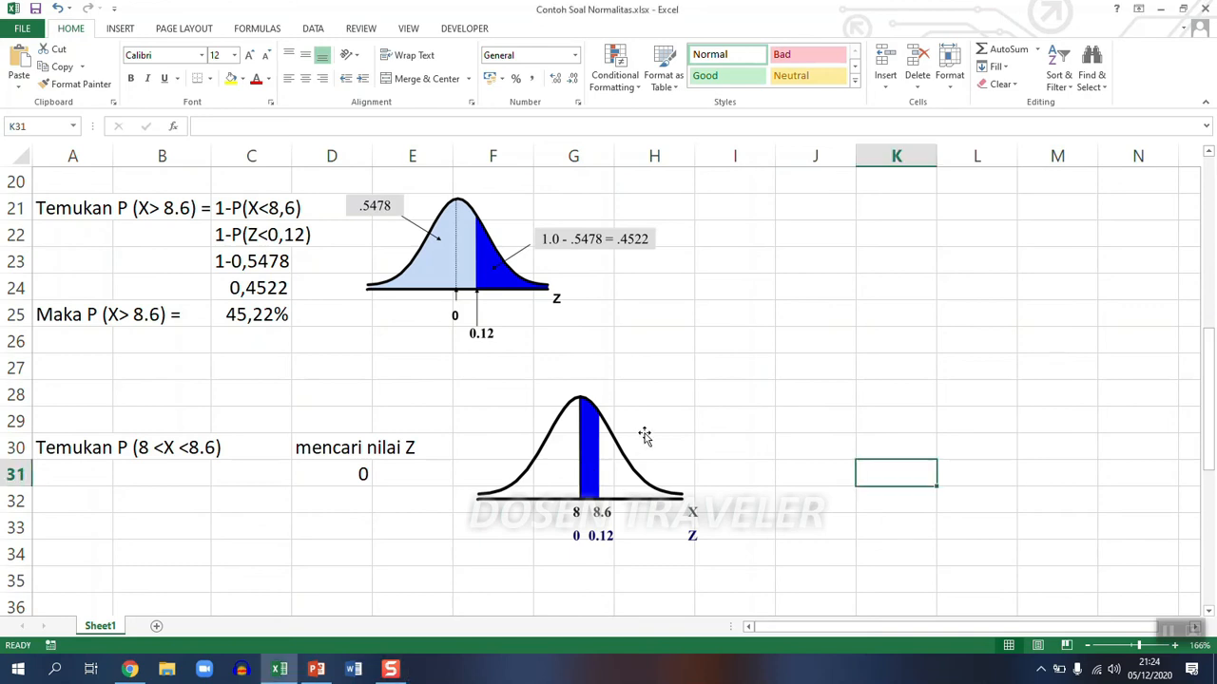
- Copy the cumulative normal table picture from the top of the sheet and place the copy to the right of the P (8 <X <8.6) curve
scroll(643, 434, up, 3)
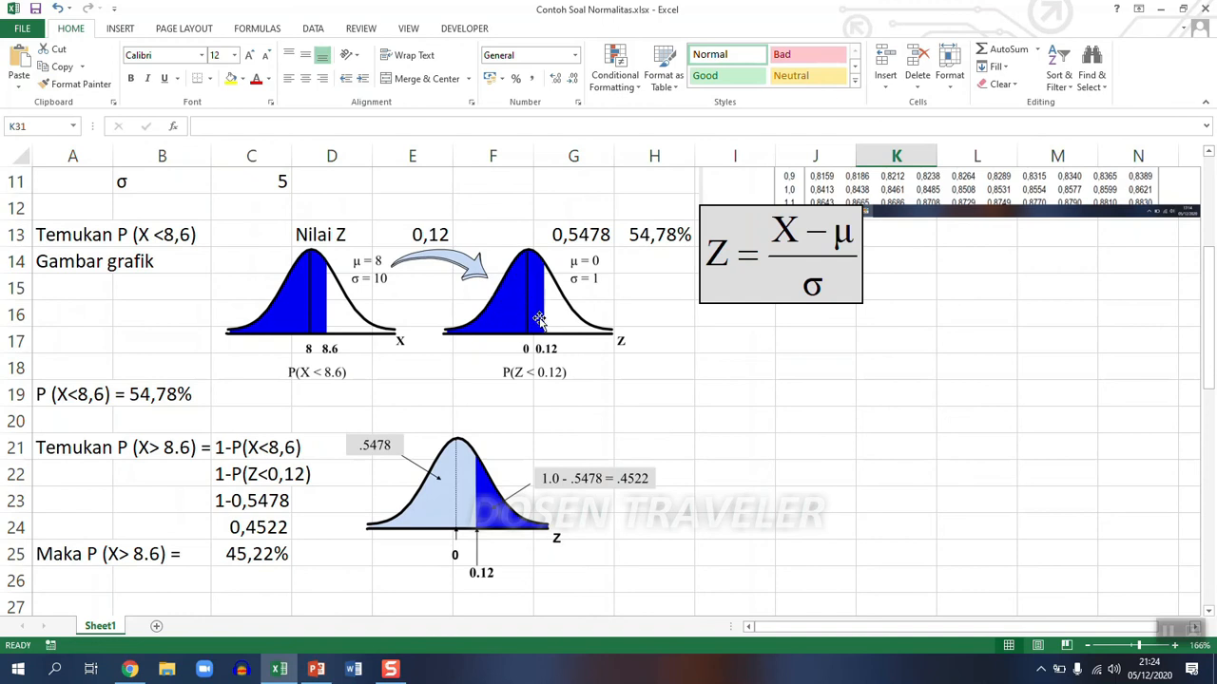
scroll(590, 379, down, 5)
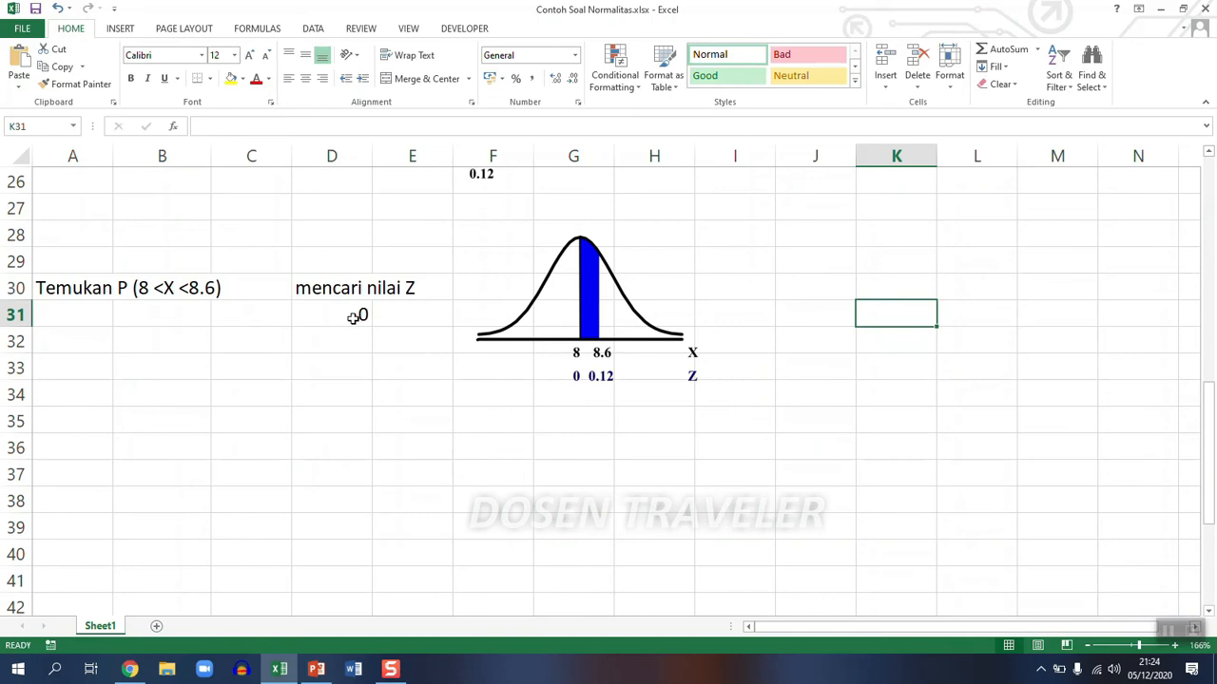
click(888, 362)
scroll(939, 356, up, 6)
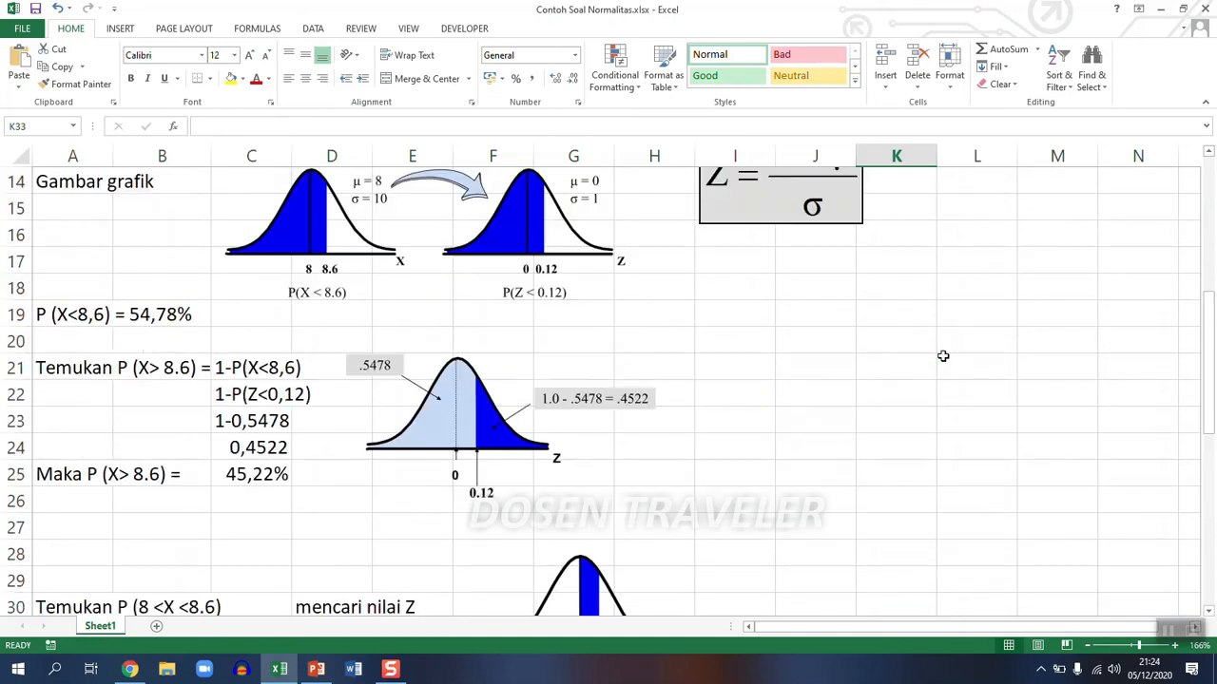
scroll(958, 300, up, 2)
click(958, 328)
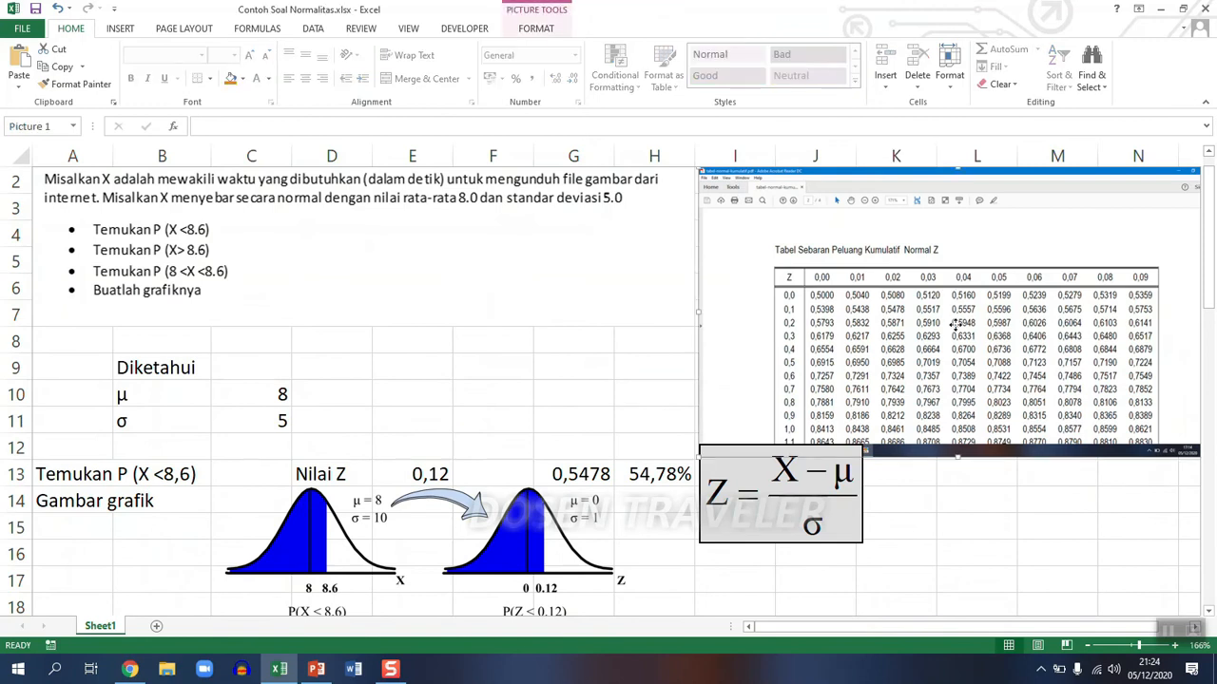
right_click(958, 328)
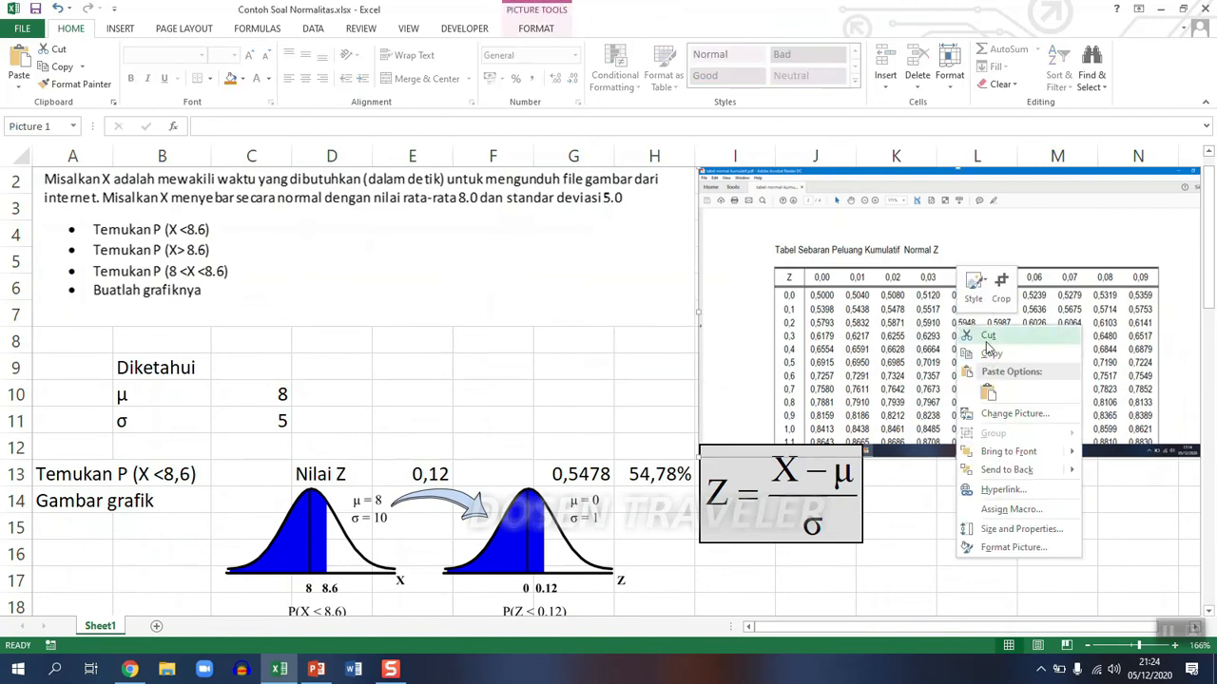
click(996, 357)
scroll(926, 361, down, 8)
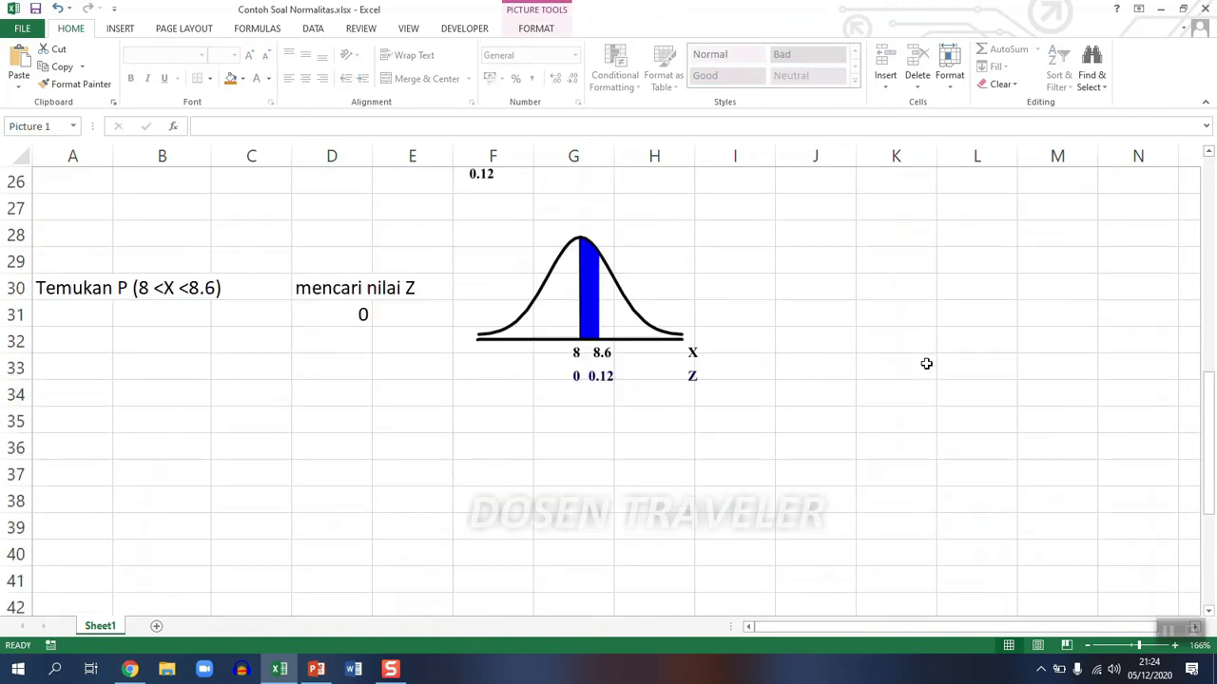
right_click(881, 337)
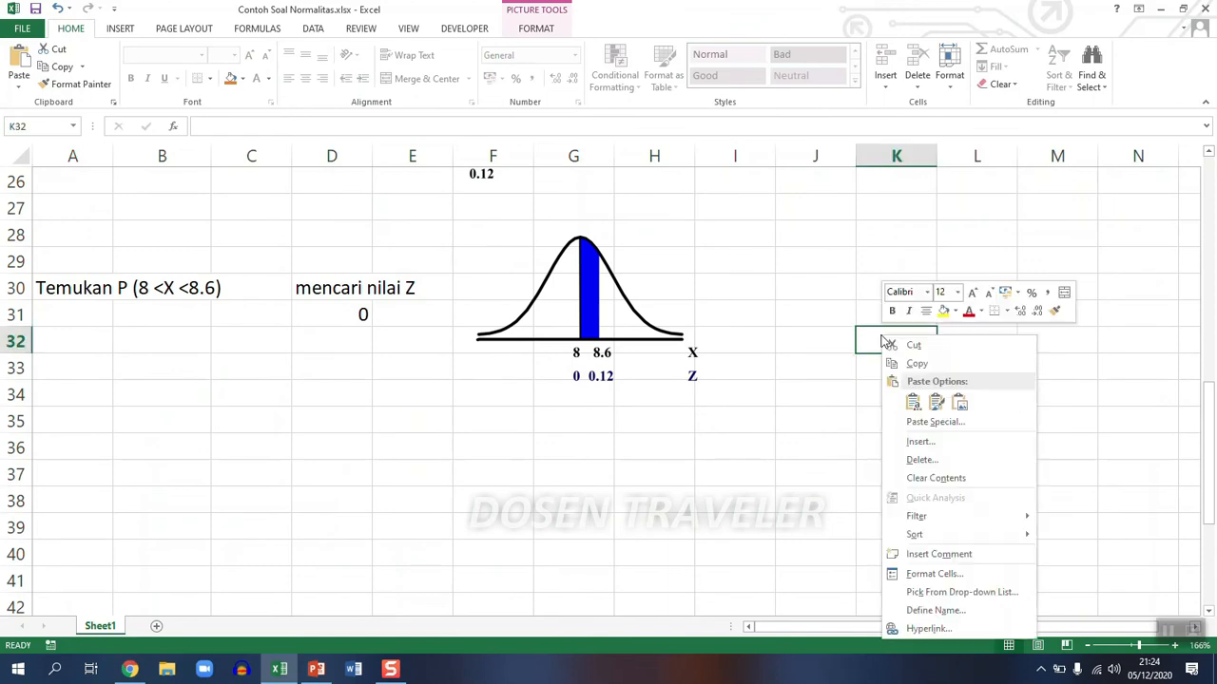
click(958, 402)
drag(926, 364, 793, 262)
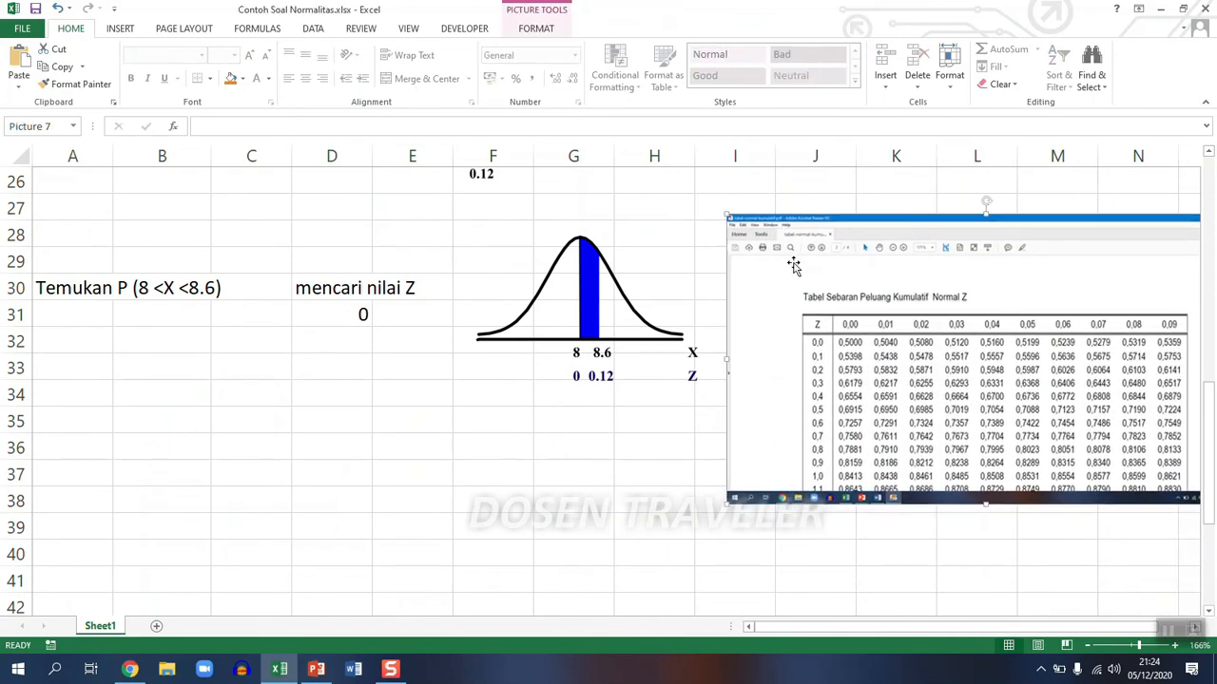
- Enter the text "P(0<Z<0,12)" in D32, below the Z value for X = 8
click(400, 292)
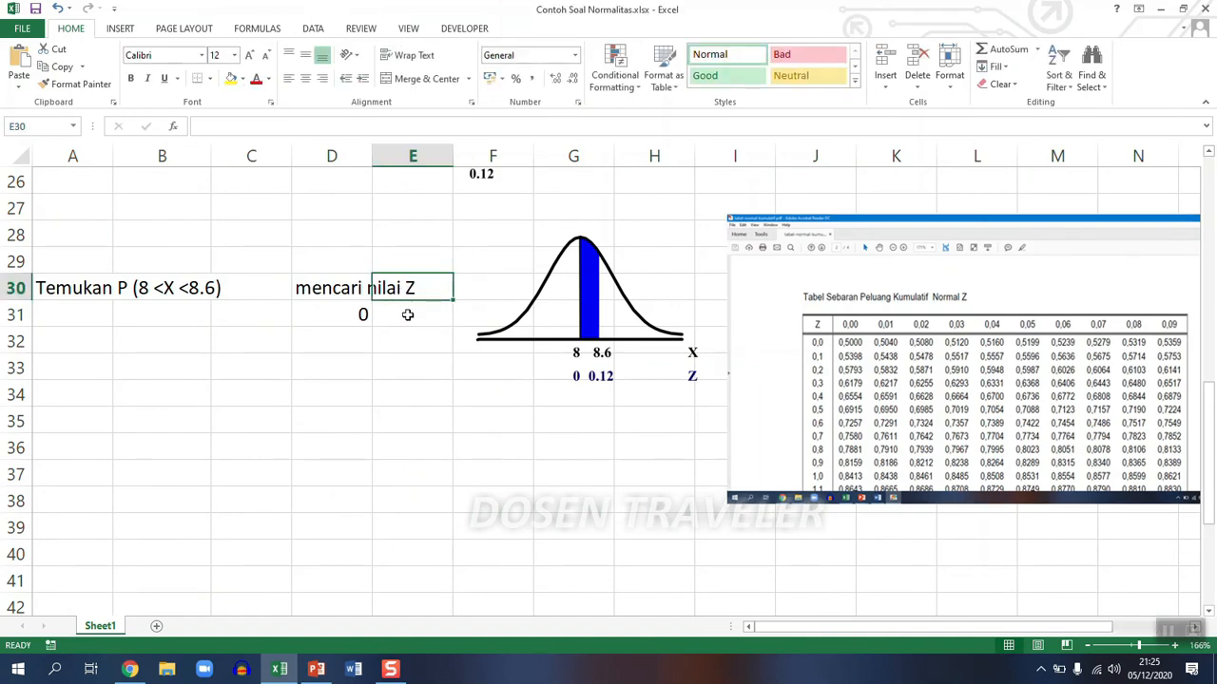
click(331, 343)
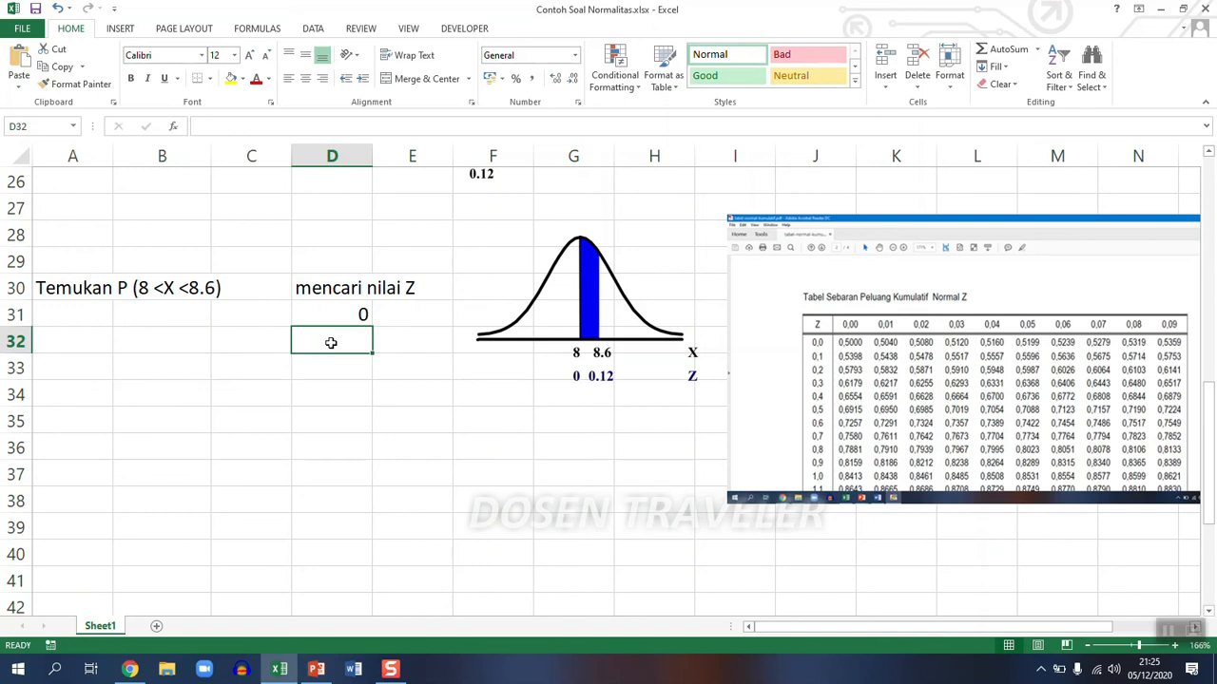
text(P()
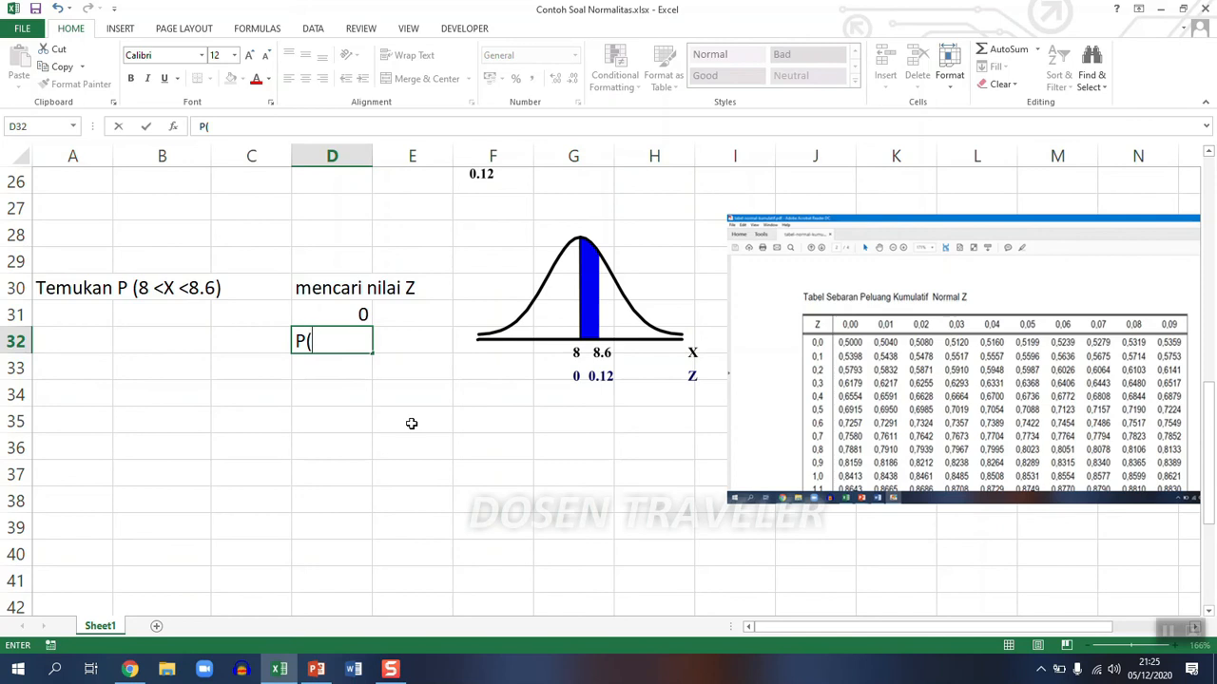
text(0<Z<0,12))
key(Return)
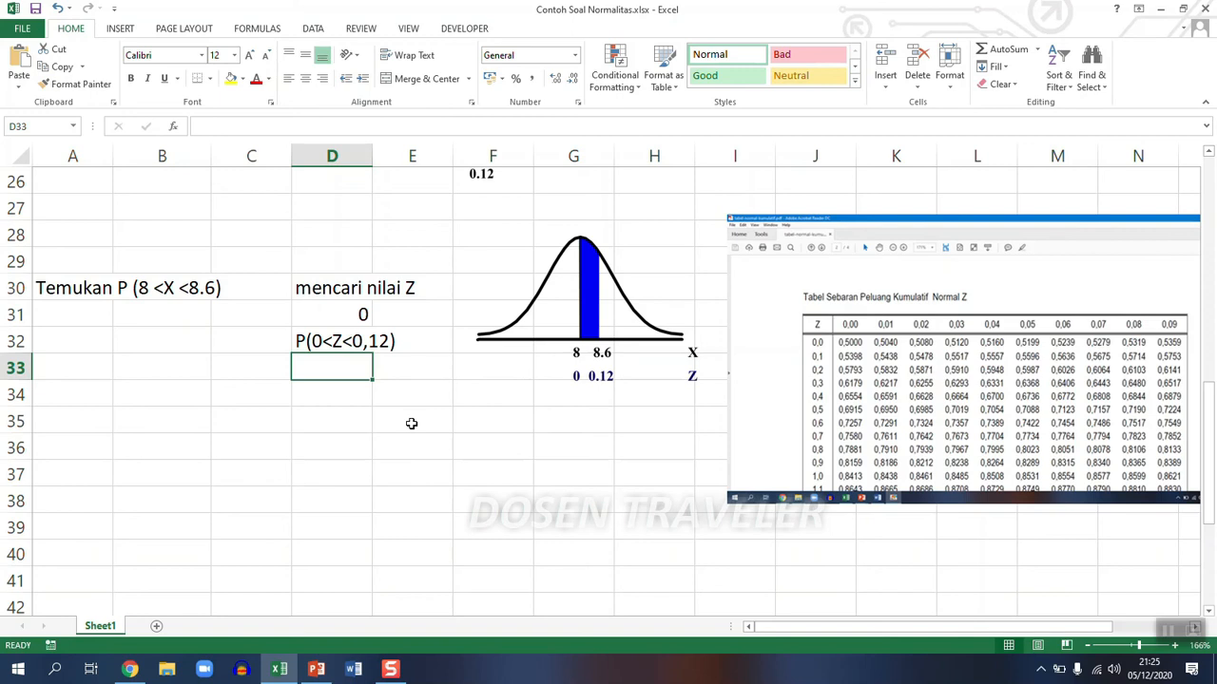
- Enter the table value for Z = 0 in D33 as the text "P(Z>0)=0,5"
text(P()
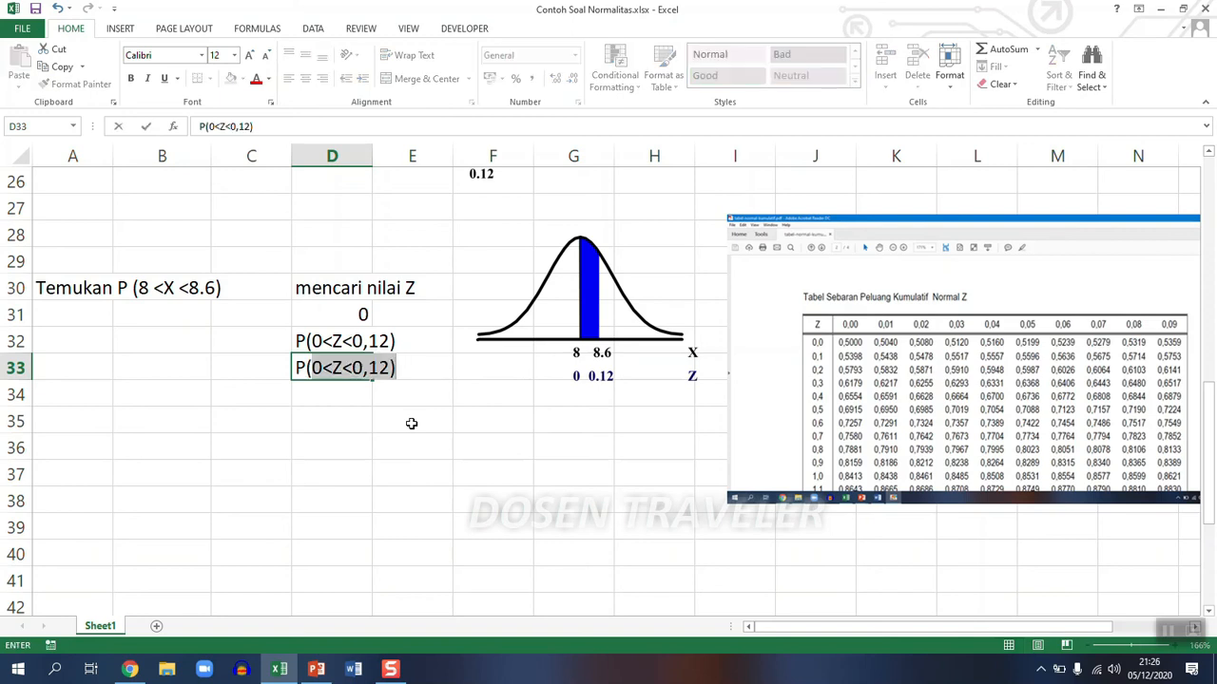
text(Z)
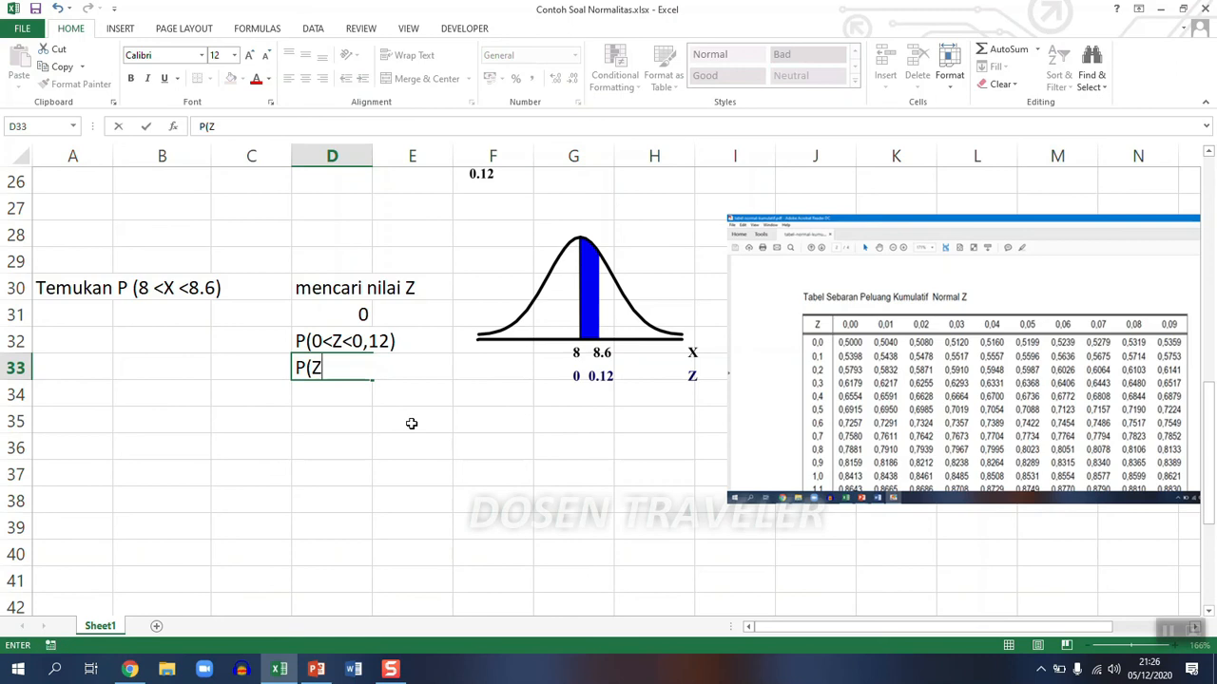
text(>0)=)
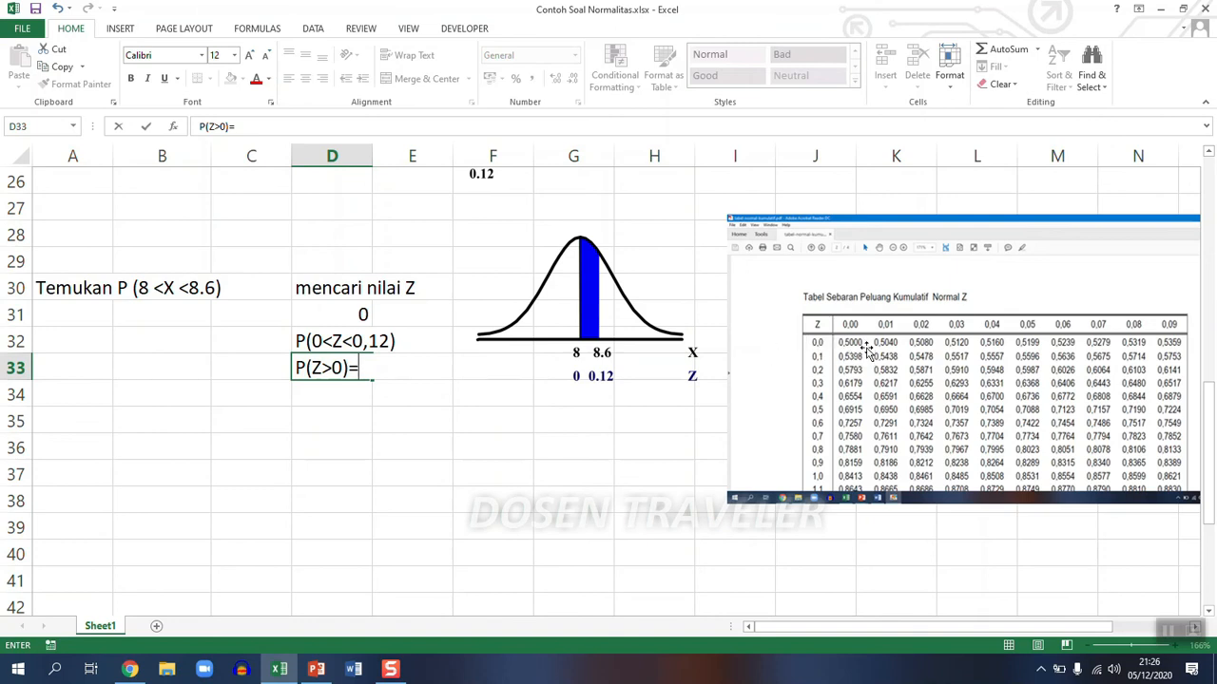
text(0,5)
key(Return)
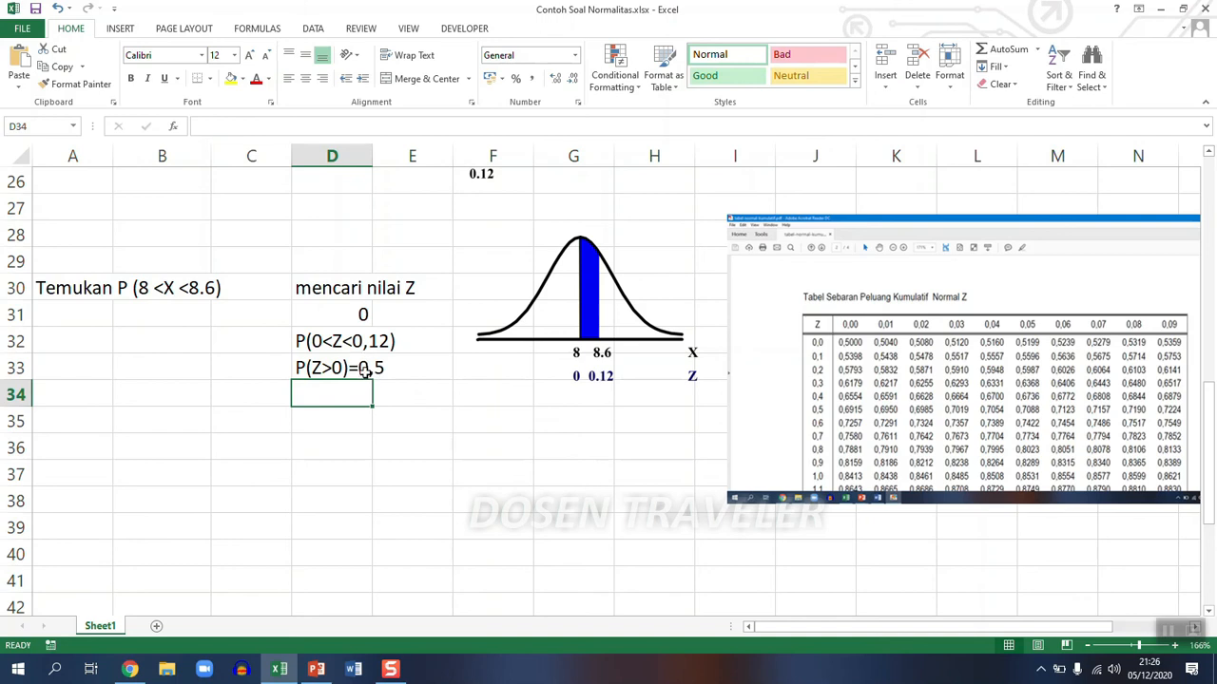
- Enter the table value for Z = 0,12 in D34 as the text "P(Z<0,12)=0,5478"
text(P()
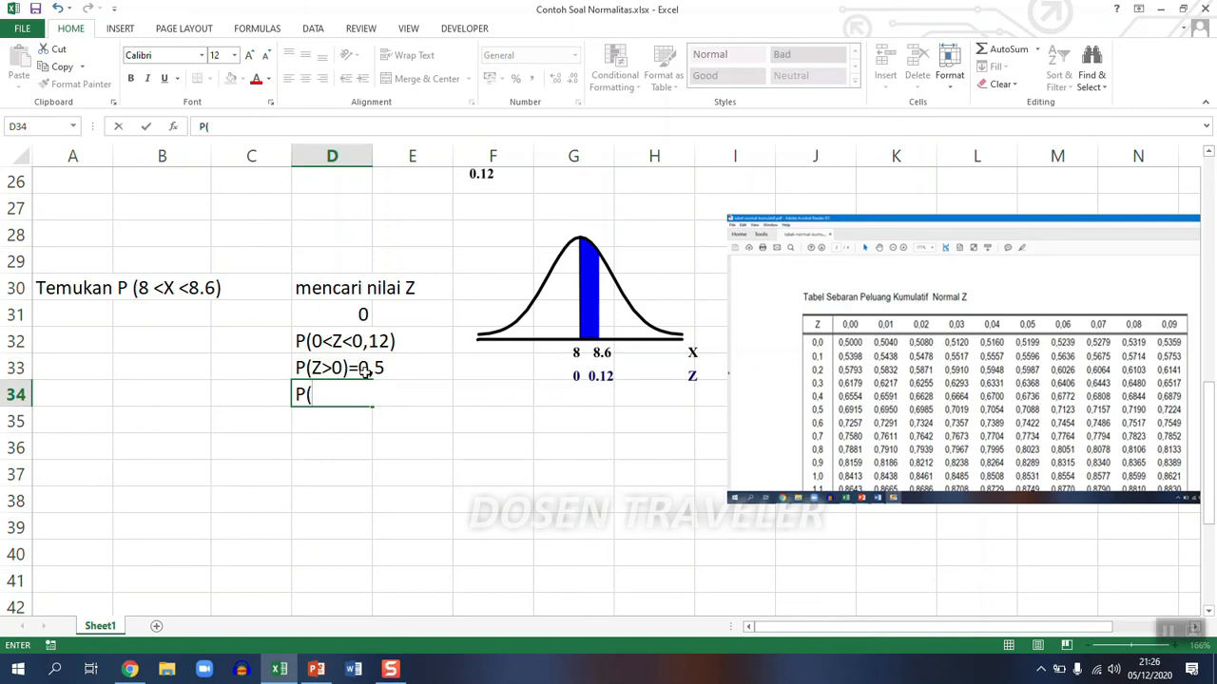
text(Z)
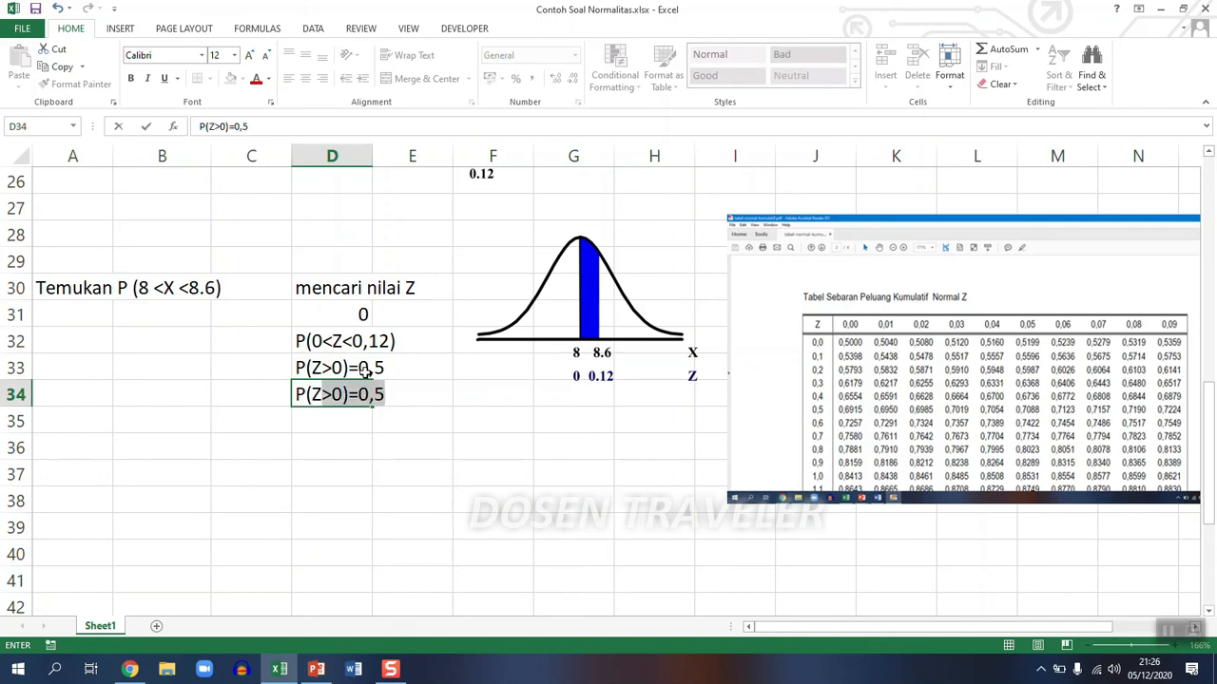
text(<)
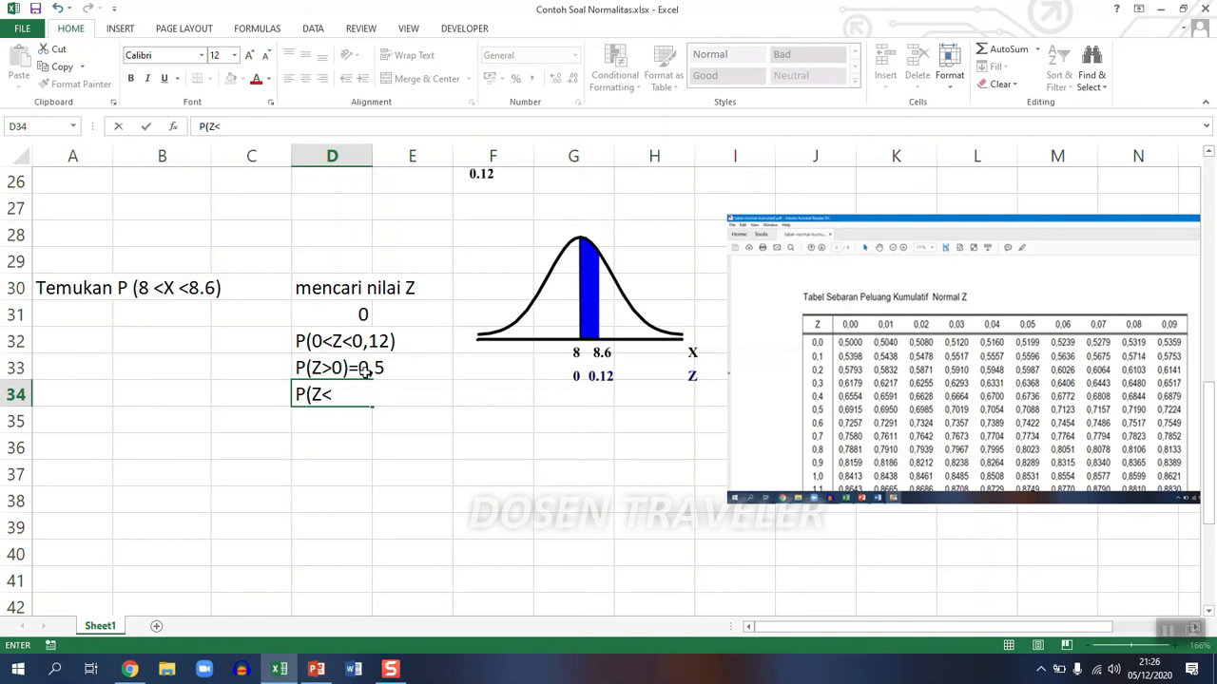
text(0,12)=)
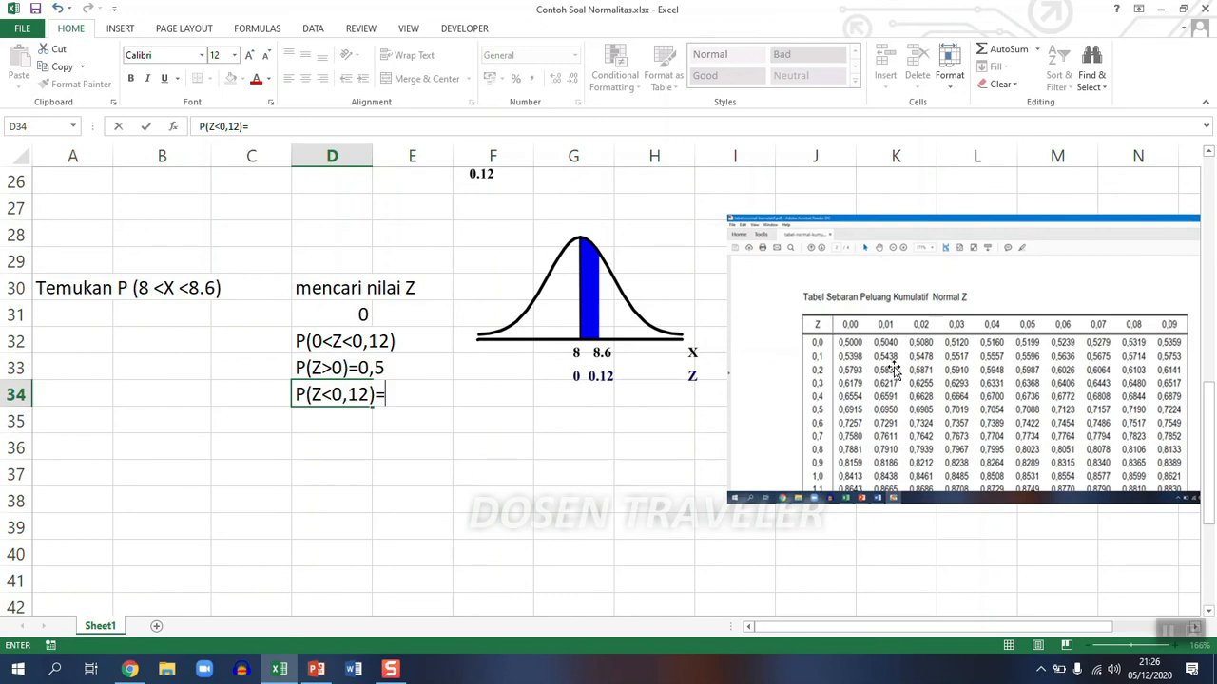
text(0,54)
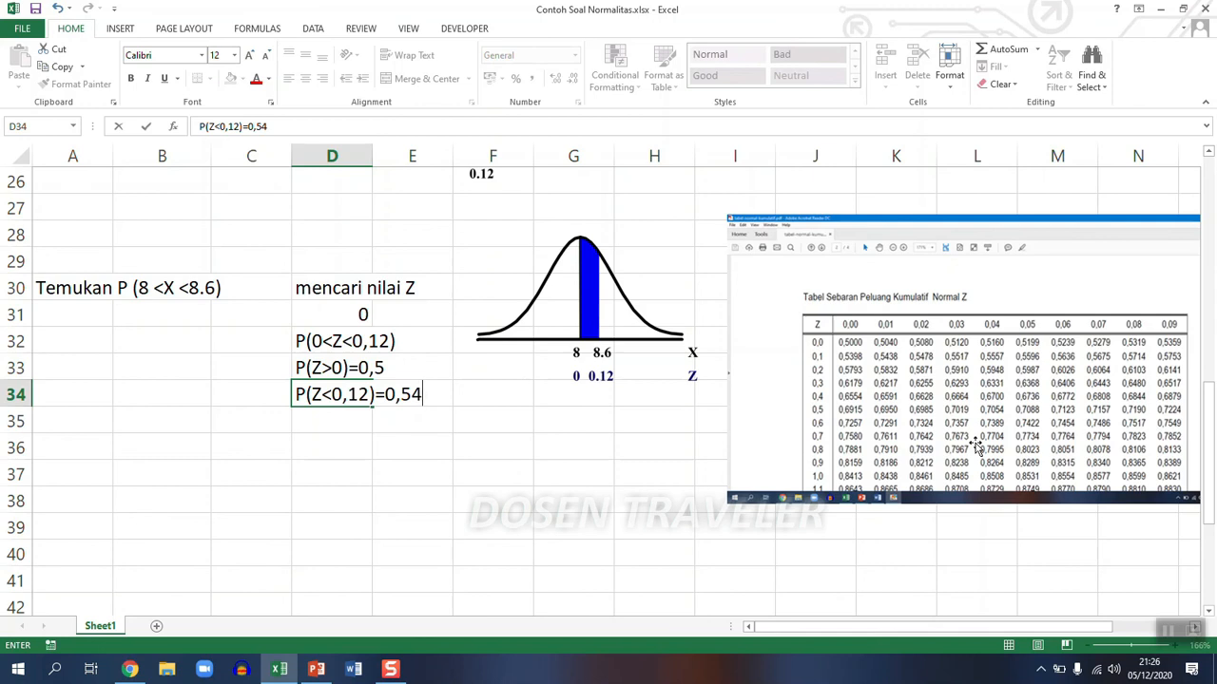
text(78)
key(Return)
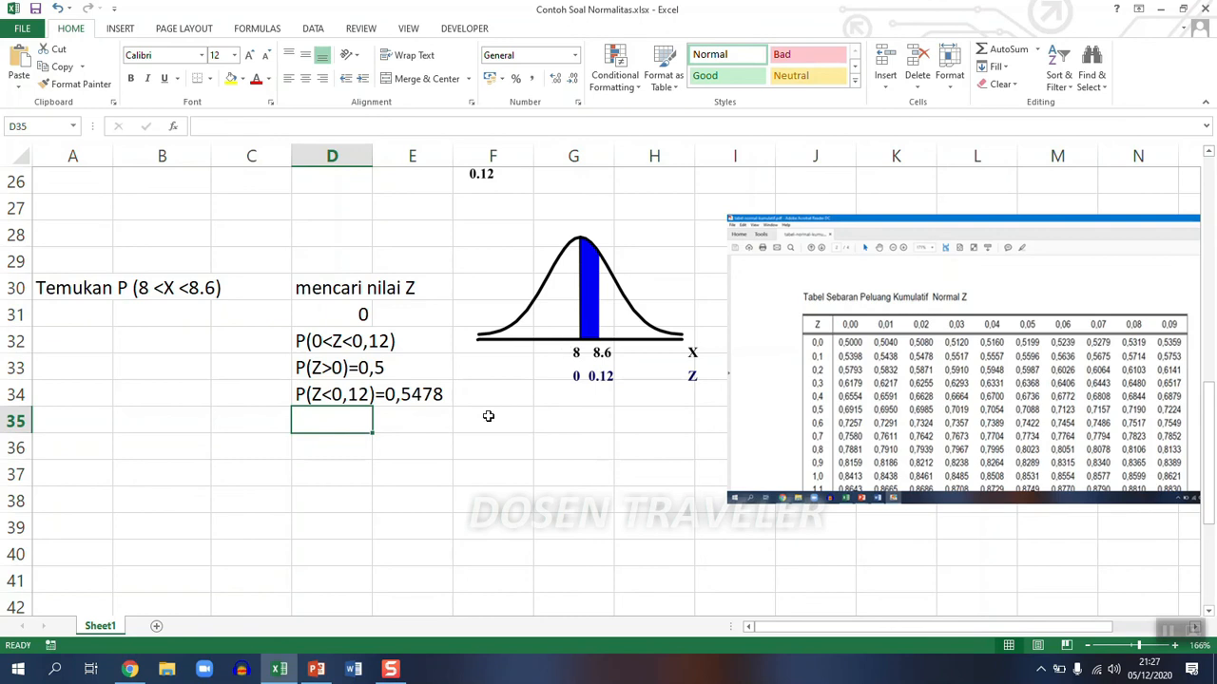
- Write the difference of the two probabilities in D35 as the text "P(Z<0,12)-P(Z>0)"
text(=)
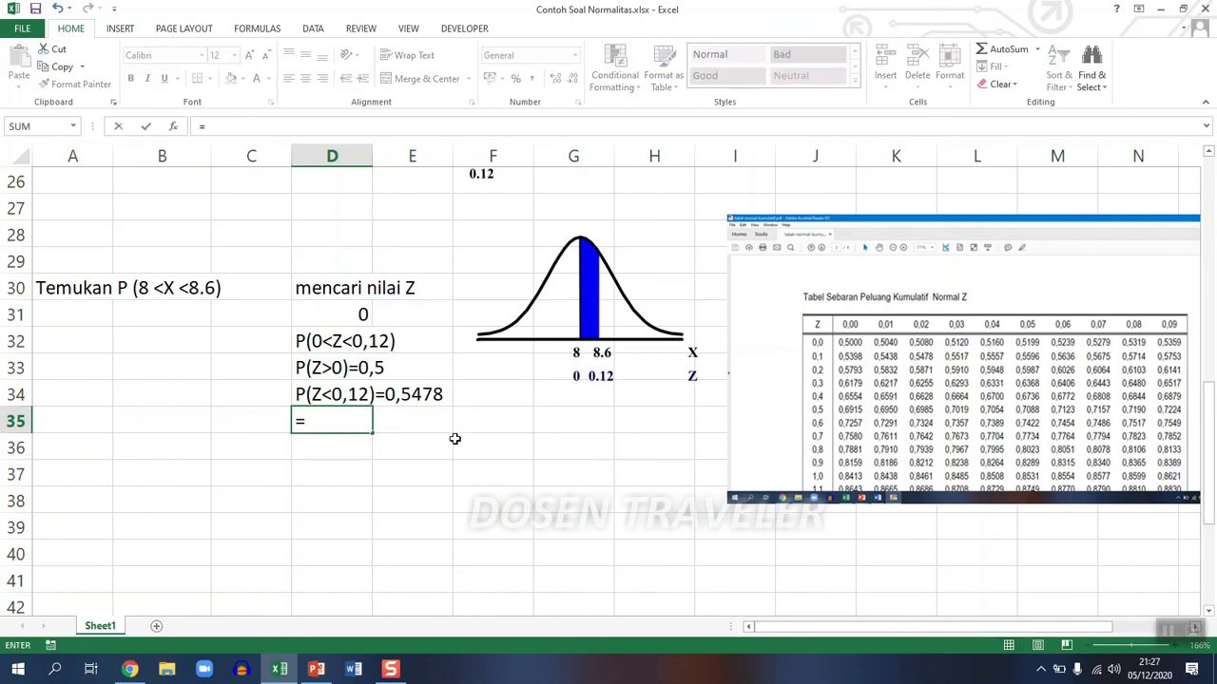
key(BackSpace)
text(P(Z)
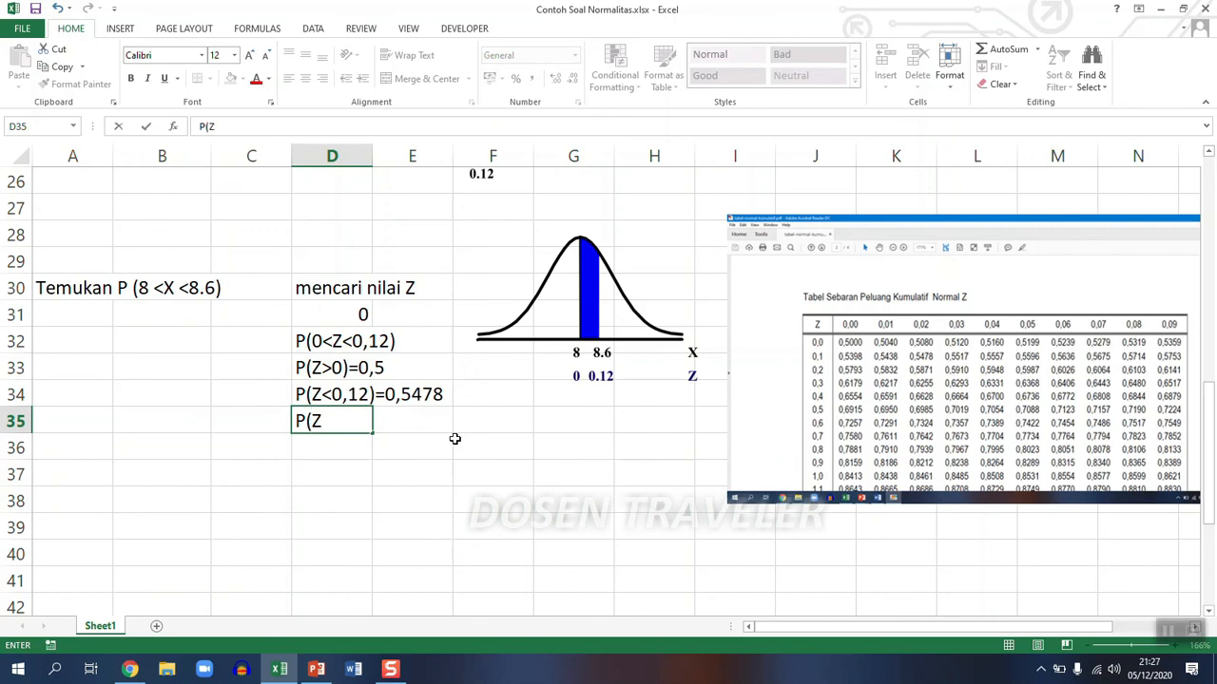
text(,0,12)-P)
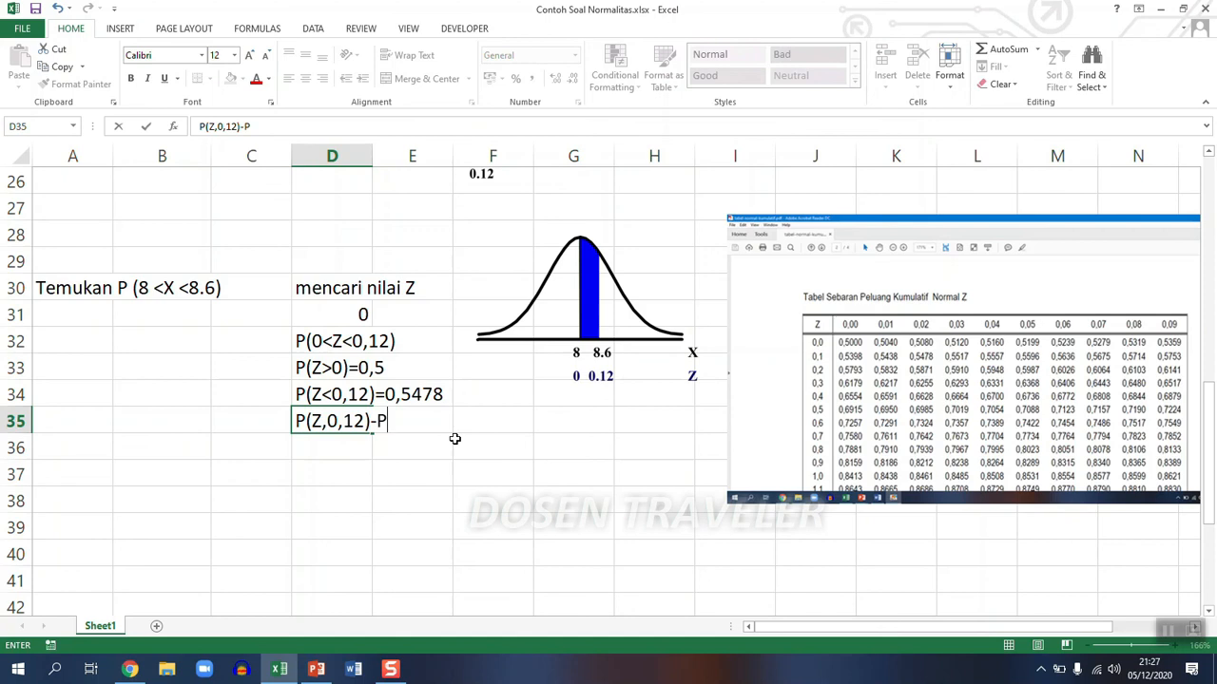
text((Z>0))
click(344, 423)
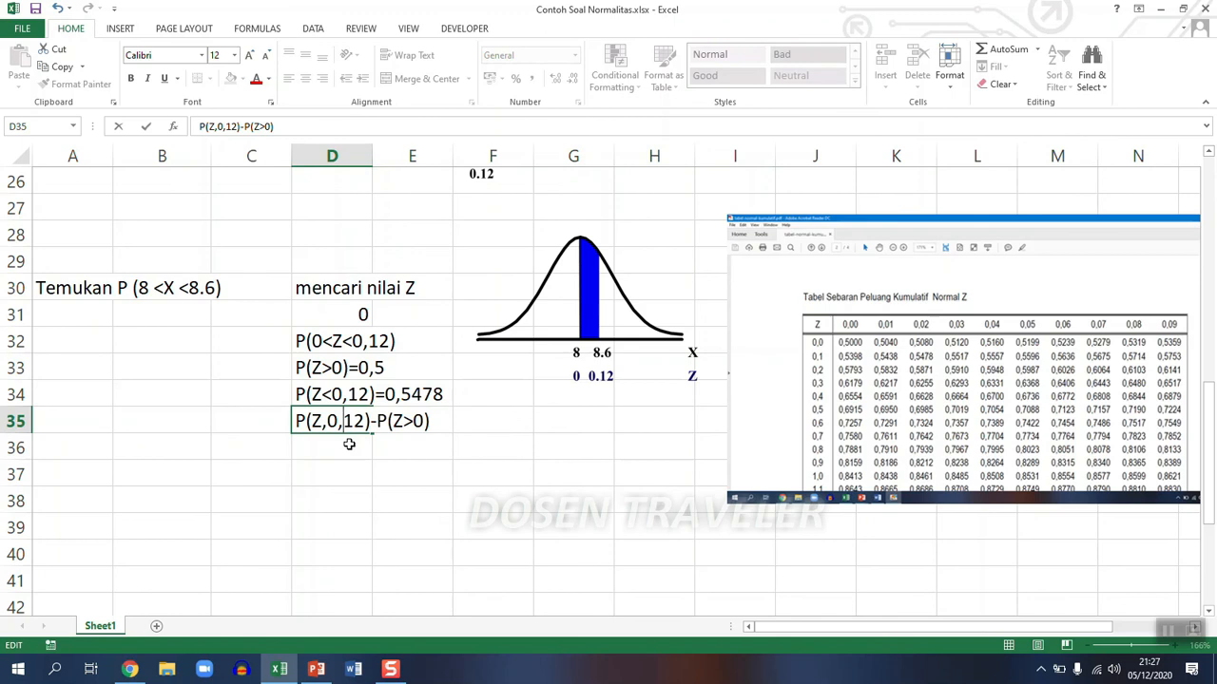
key(Left)
key(Left)
key(Left)
key(BackSpace)
text(<)
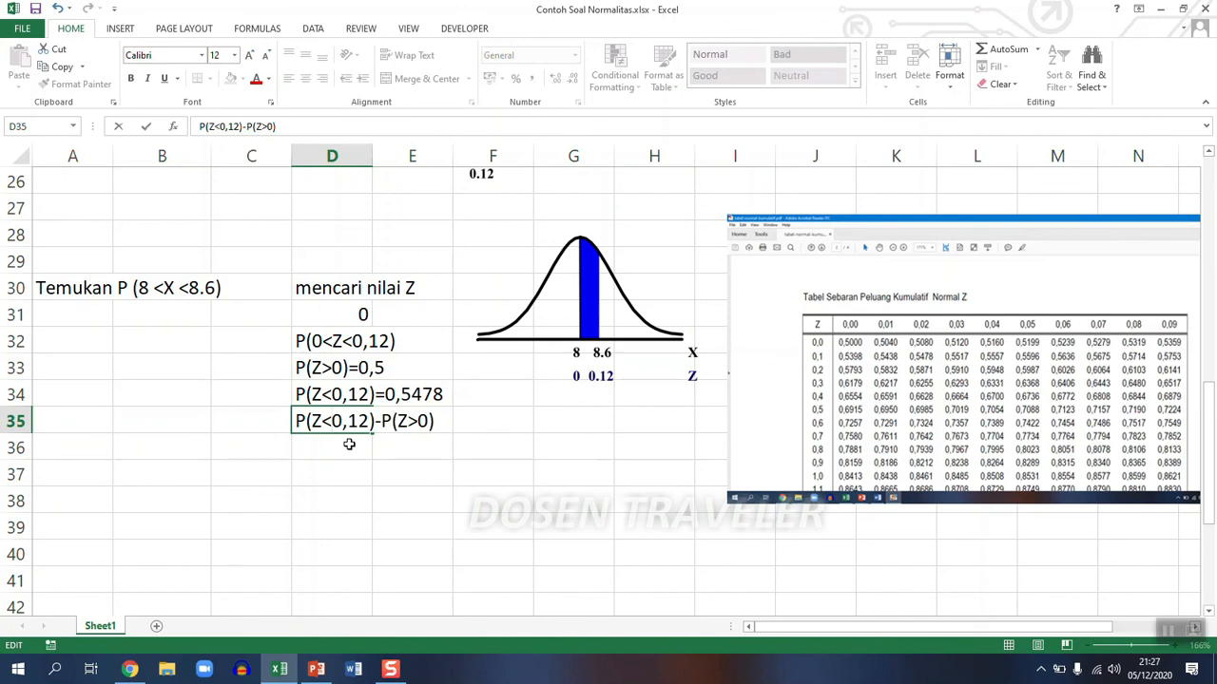
key(Return)
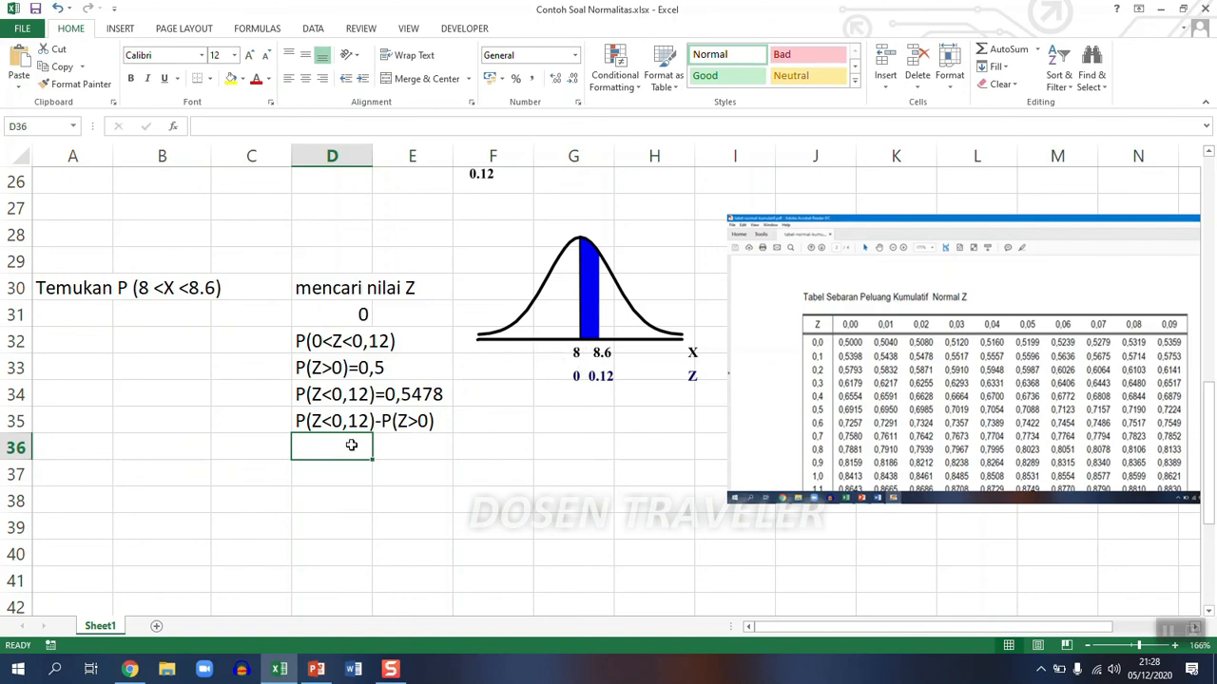
- Calculate the probability difference in D36 with the formula =0,5478-0,5
text(=)
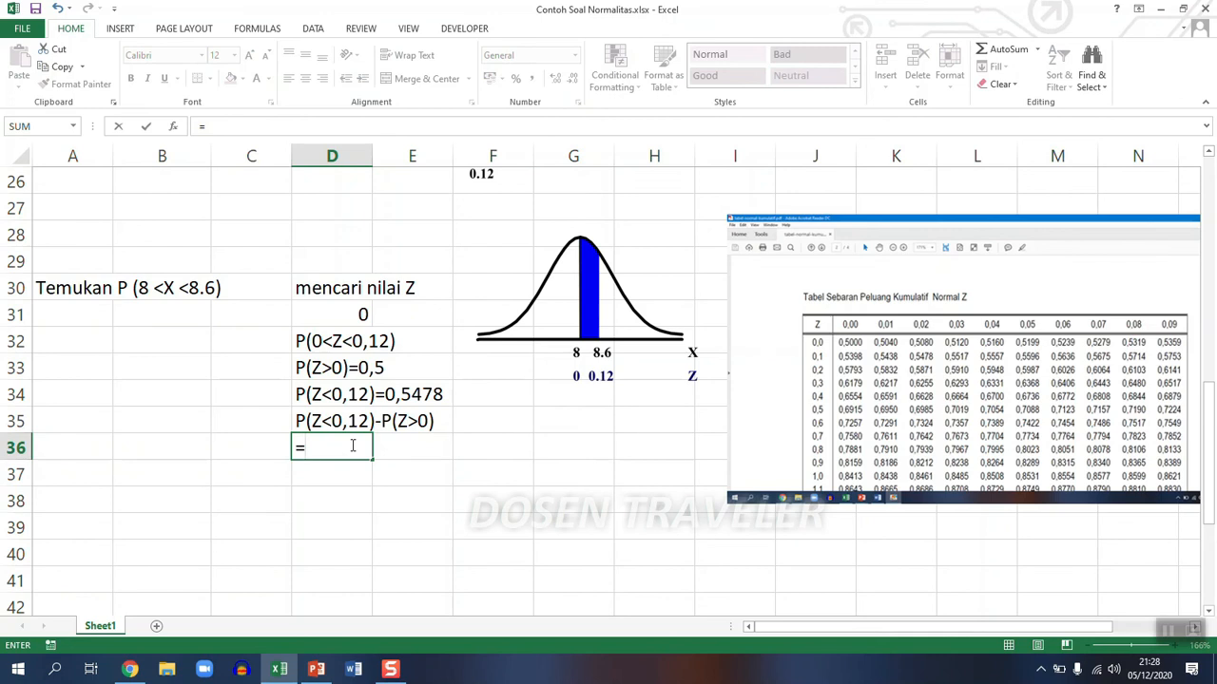
text(0,5478)
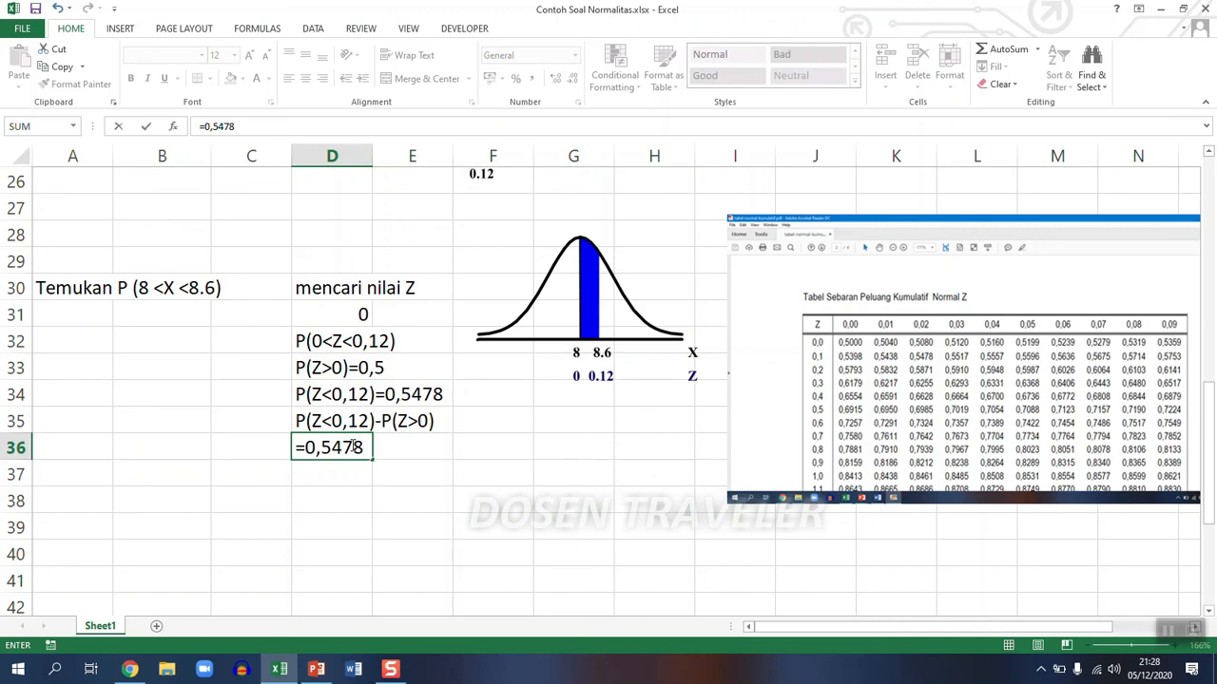
text(-)
text(0,)
text(5)
key(Return)
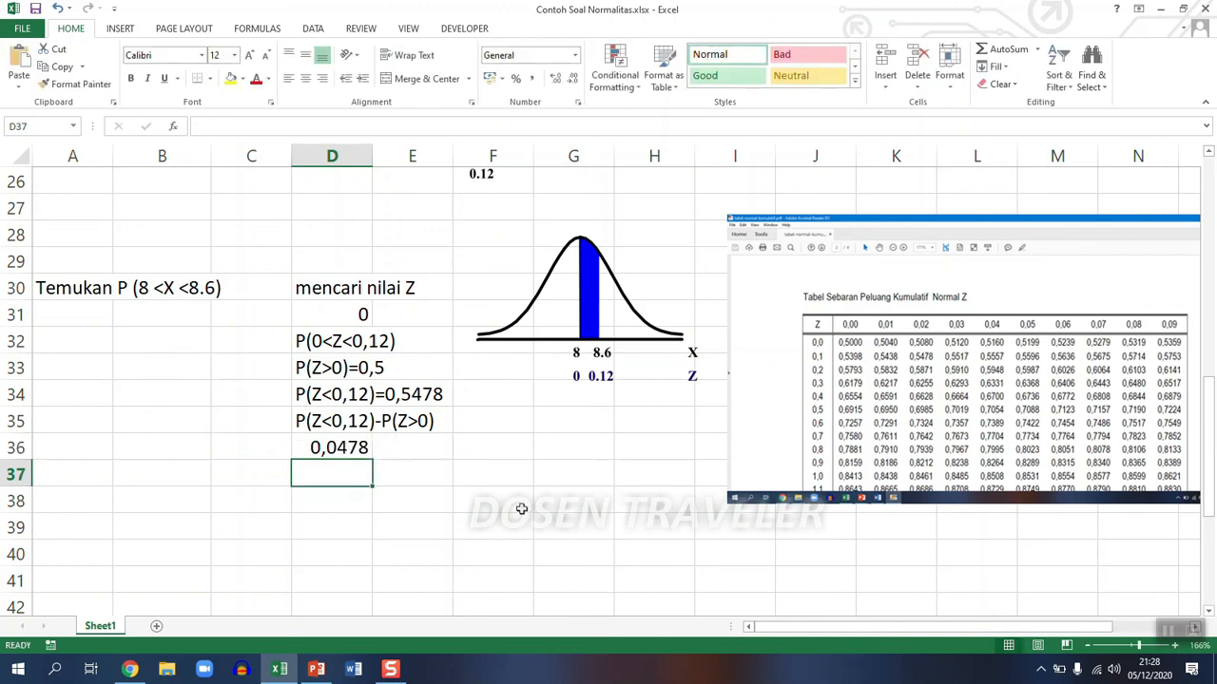
- Copy the question text "Temukan P (8 <X <8.6)" from A30 to A37
click(86, 476)
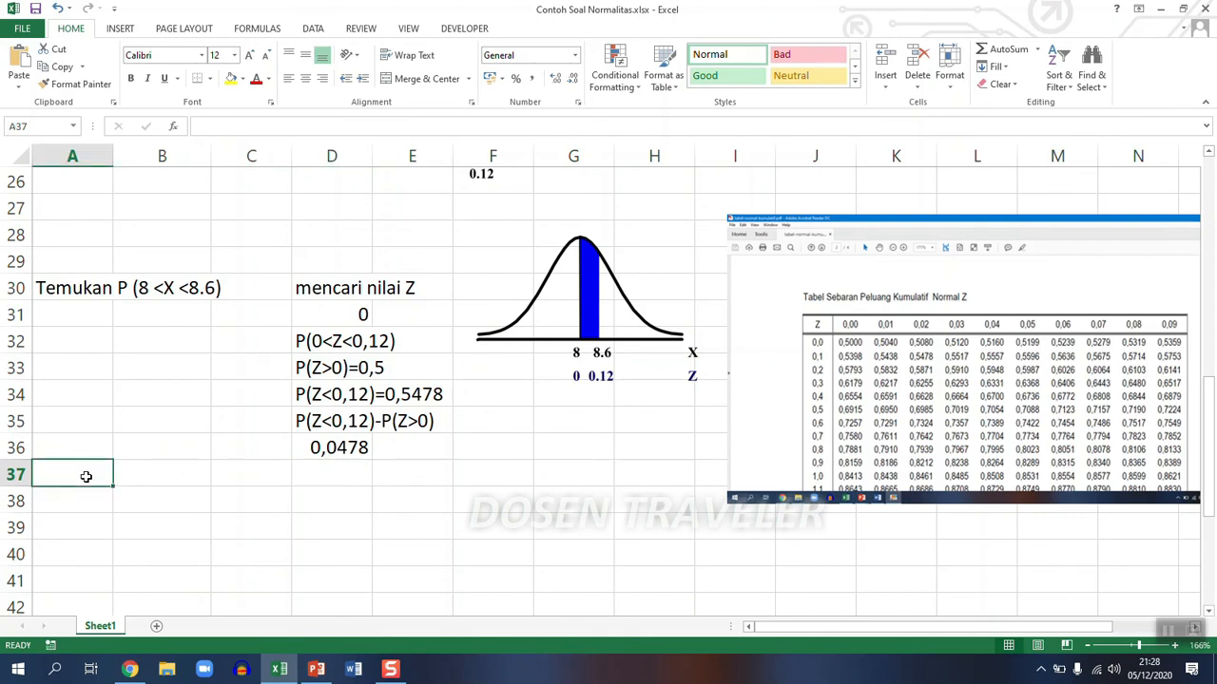
click(54, 291)
right_click(54, 291)
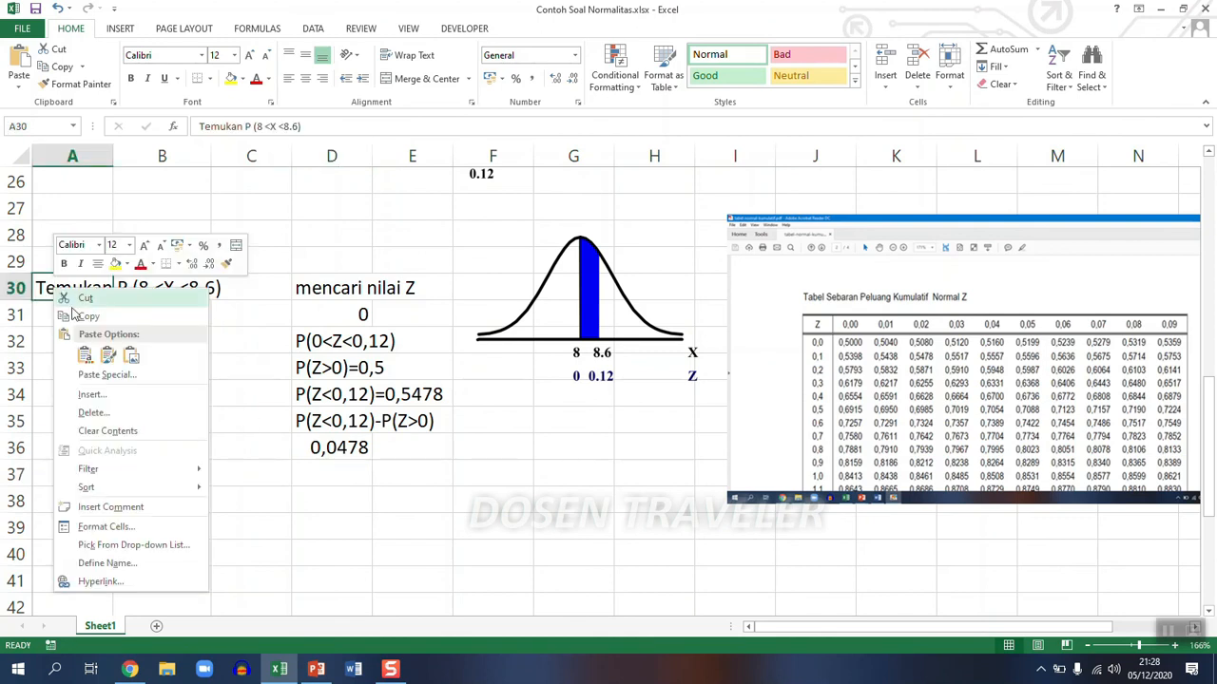
click(86, 315)
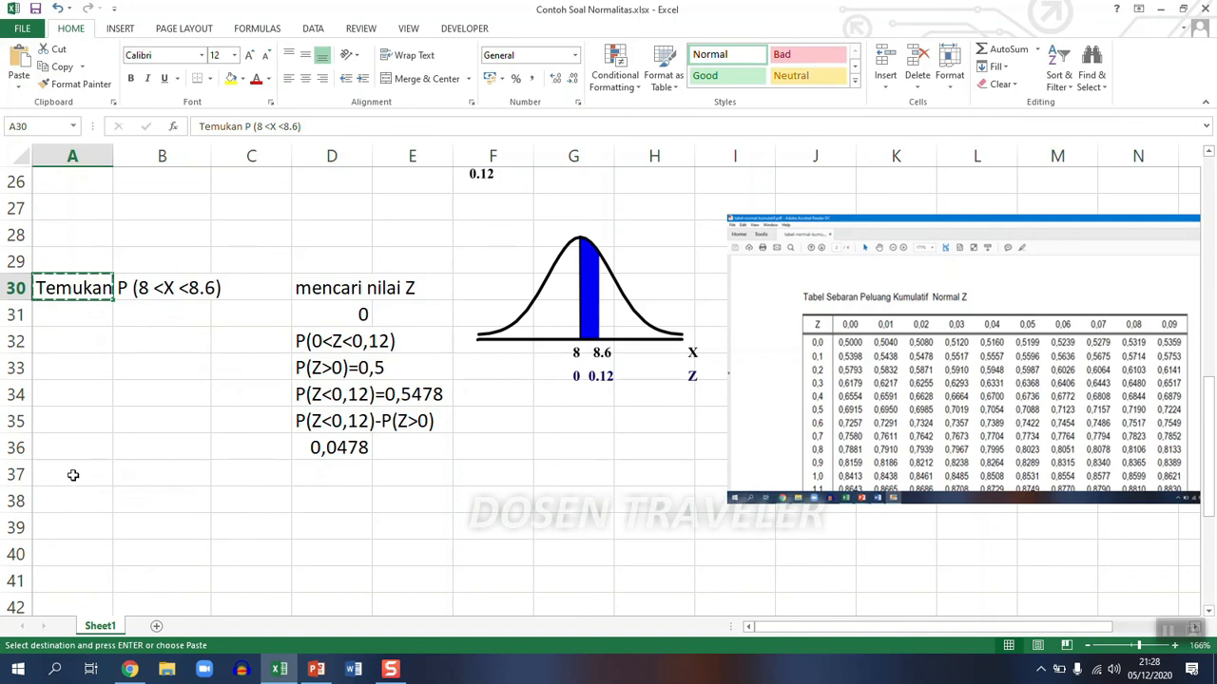
click(73, 475)
key(Return)
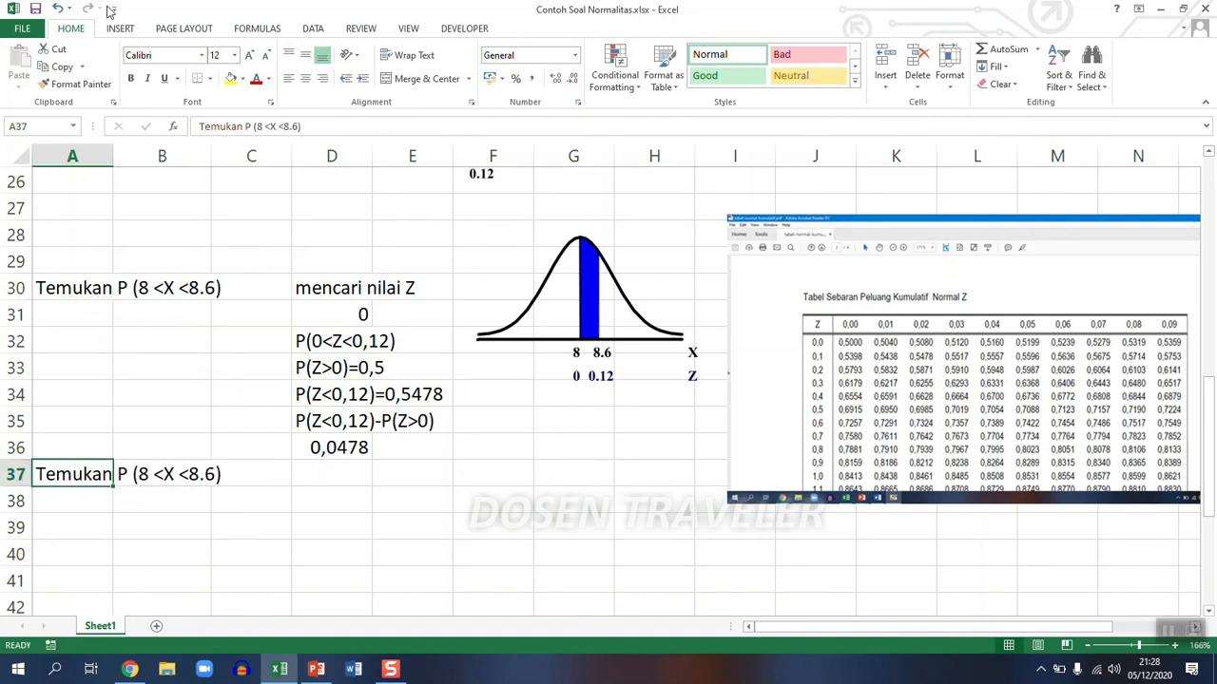
- Replace the word "Temukan" in A37 with "Maka" so the text reads "Maka P (8 <X <8.6)"
drag(244, 126, 187, 118)
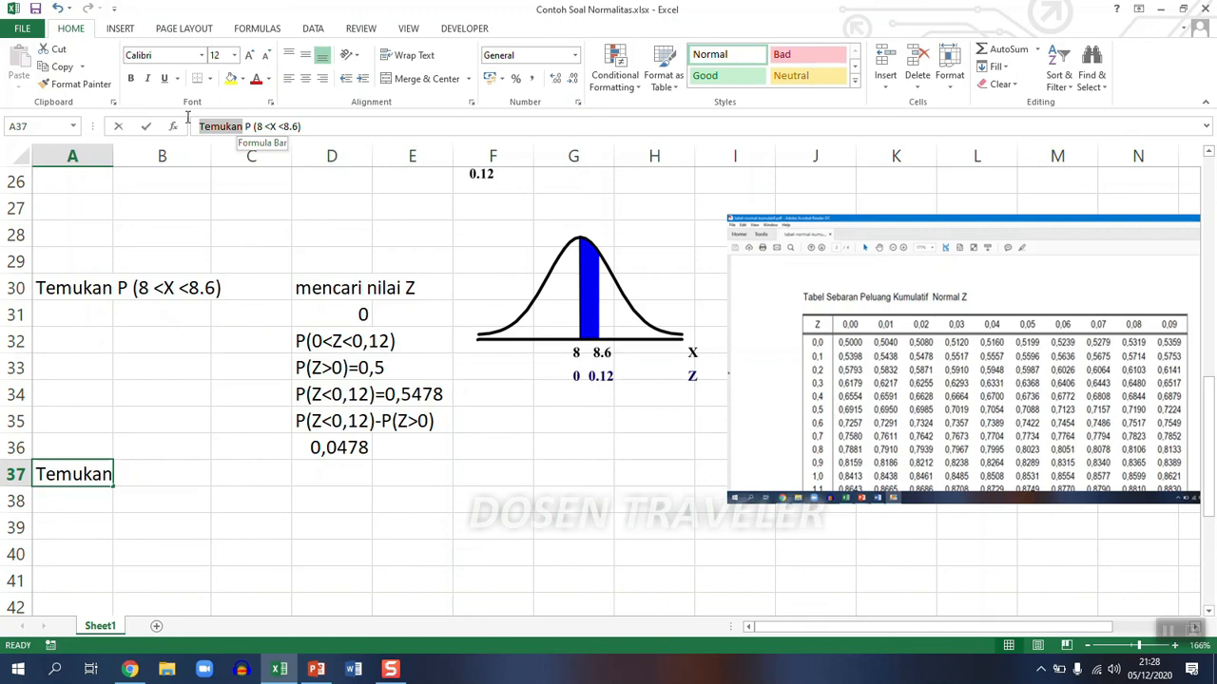
text(Maka)
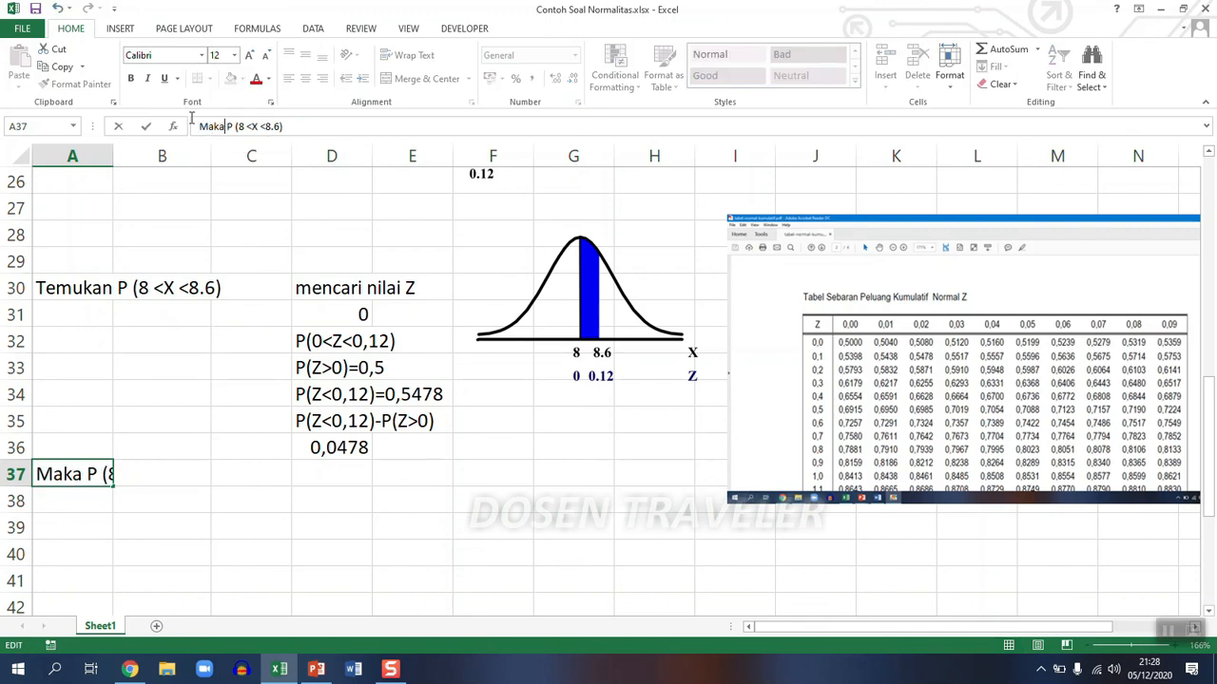
key(Return)
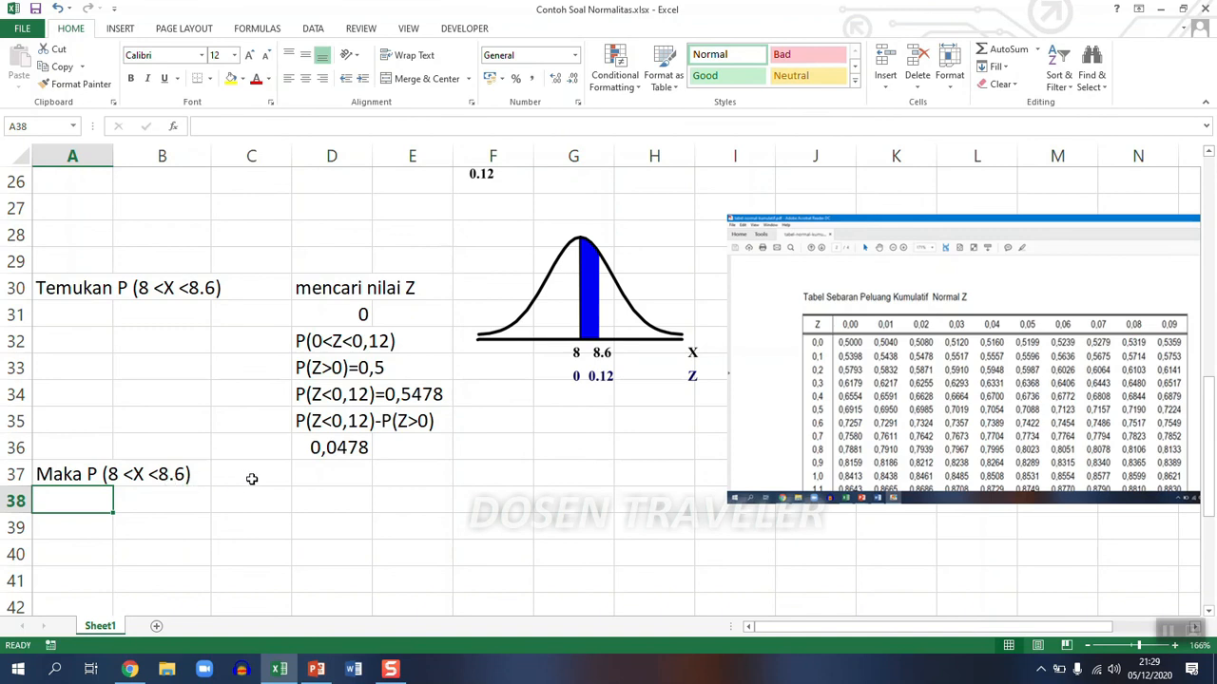
- Enter the resulting probability 0,0478 in D37, in the same row as the "Maka P (8 <X <8.6)" conclusion
click(322, 475)
text(0)
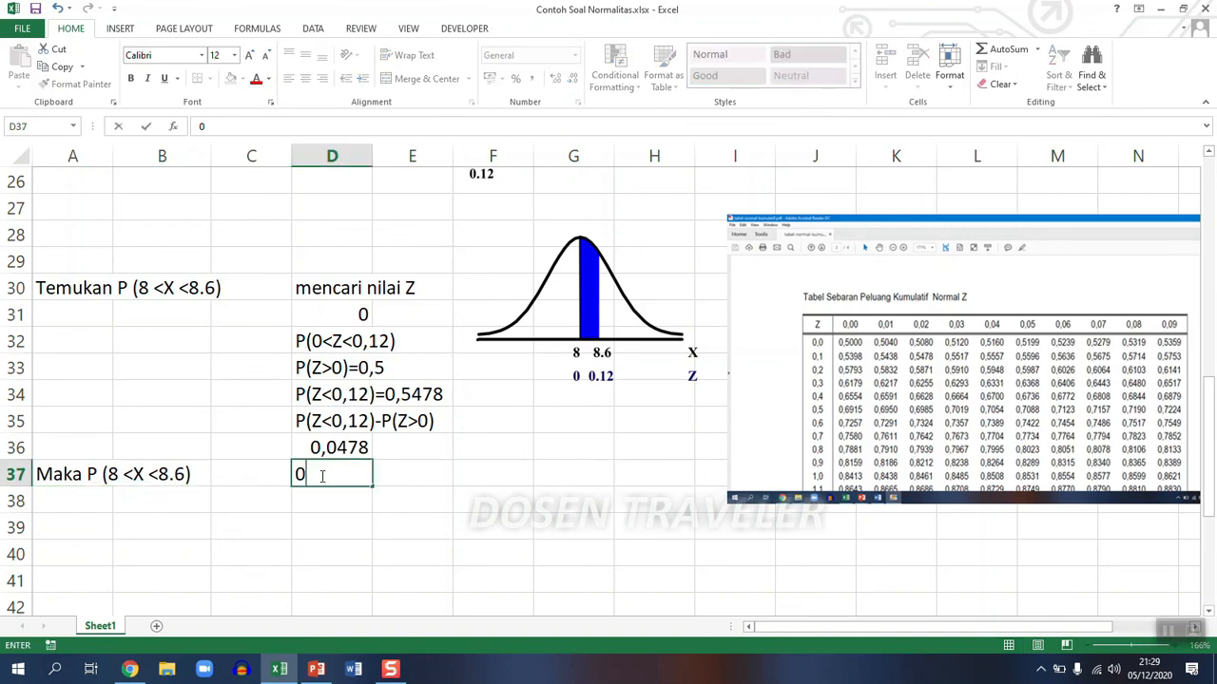
text(,0478)
key(Return)
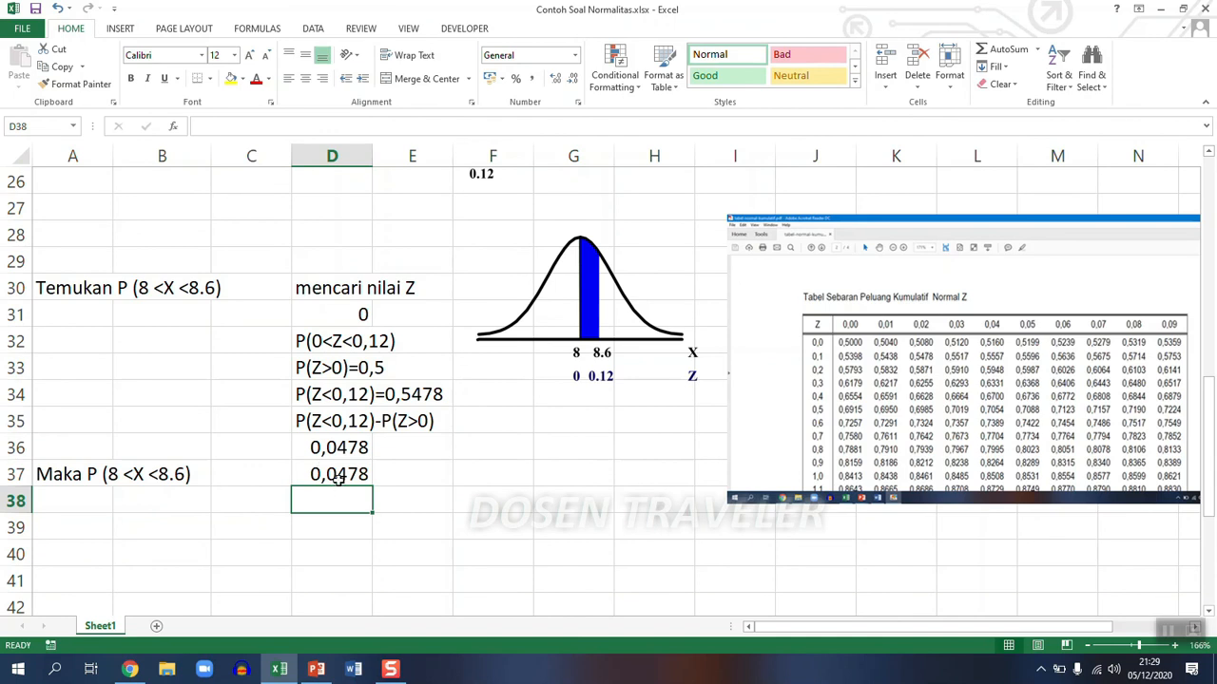
- Format the probability in D37 as a percentage with two decimal places
click(335, 477)
right_click(339, 484)
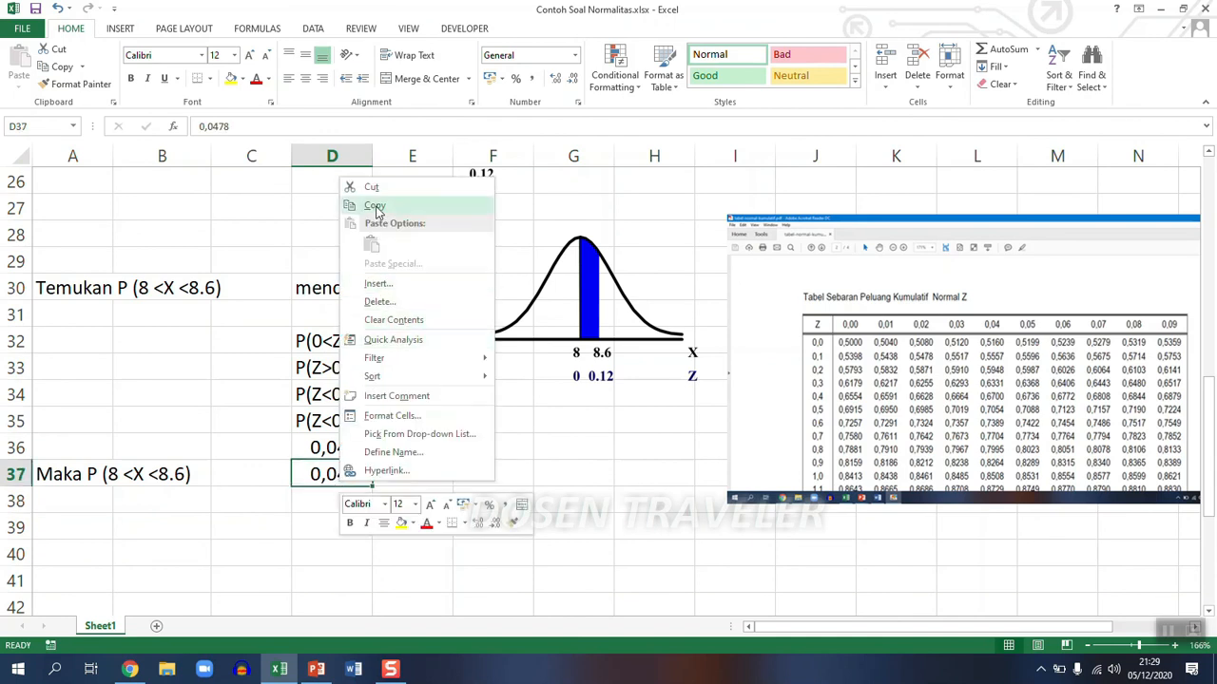
click(515, 78)
click(555, 79)
click(556, 80)
click(556, 80)
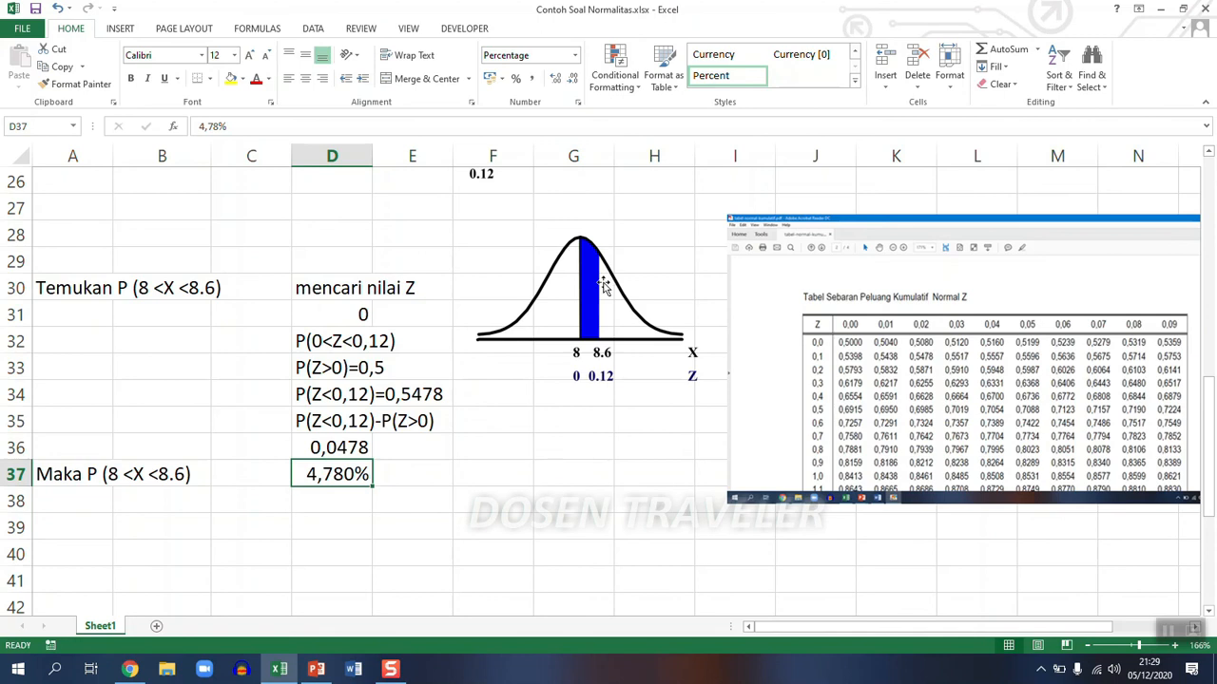
click(574, 81)
click(527, 505)
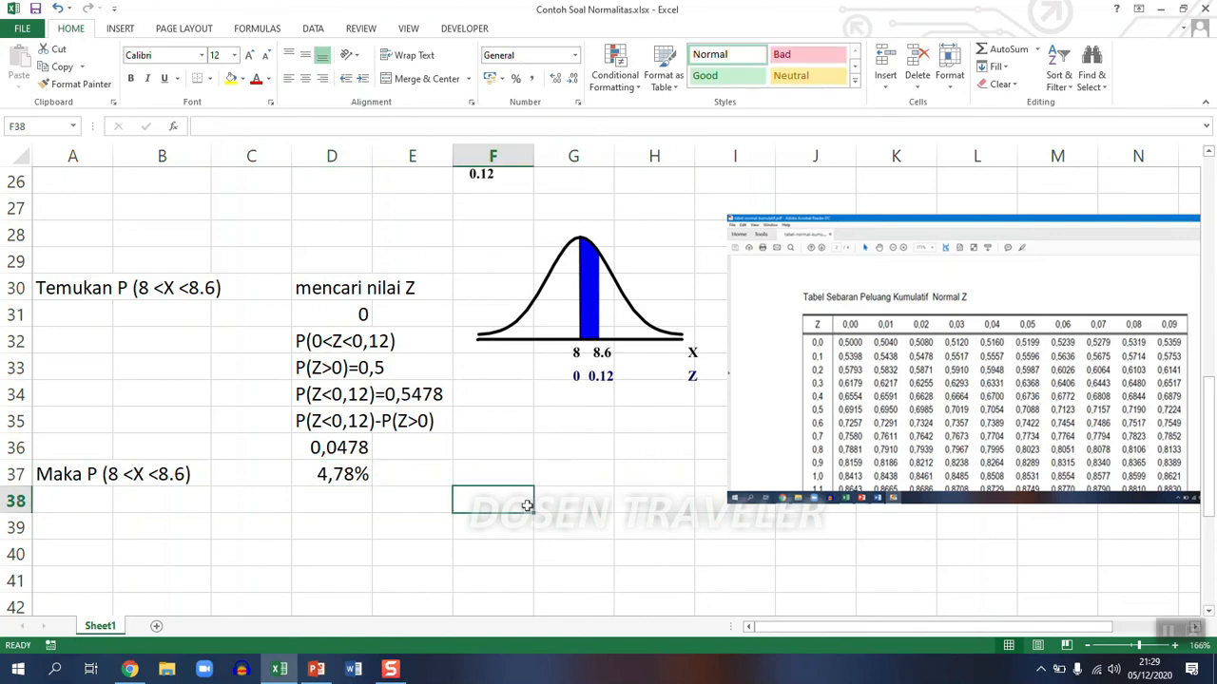